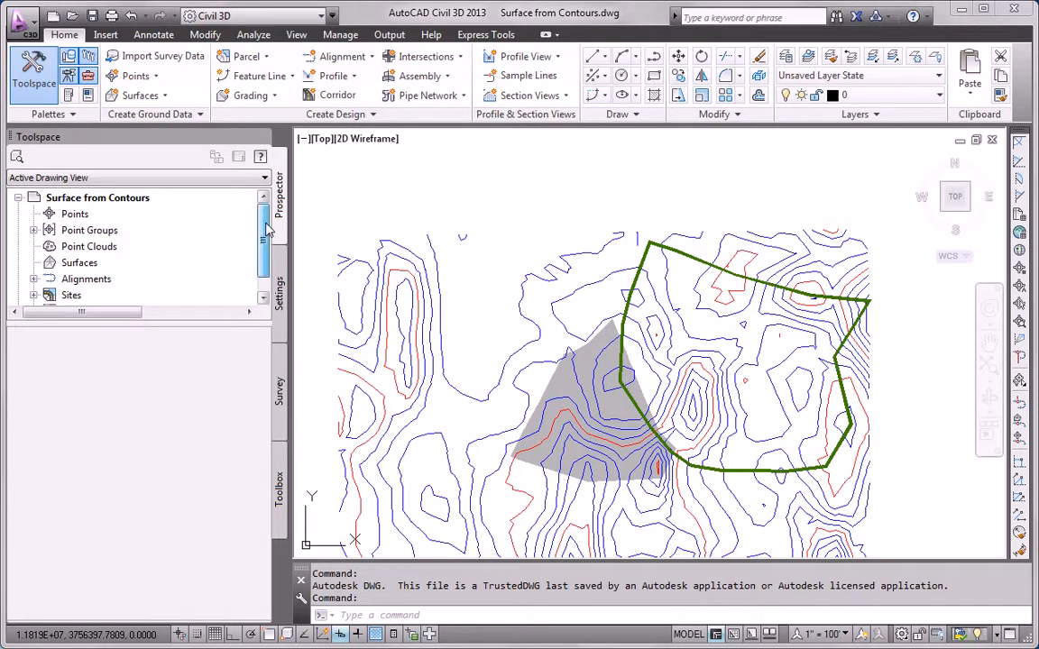
- Start a new TIN surface from Prospector and name it 'EG From Contours'
{"action": "right_click", "coordinate": [88, 266]}
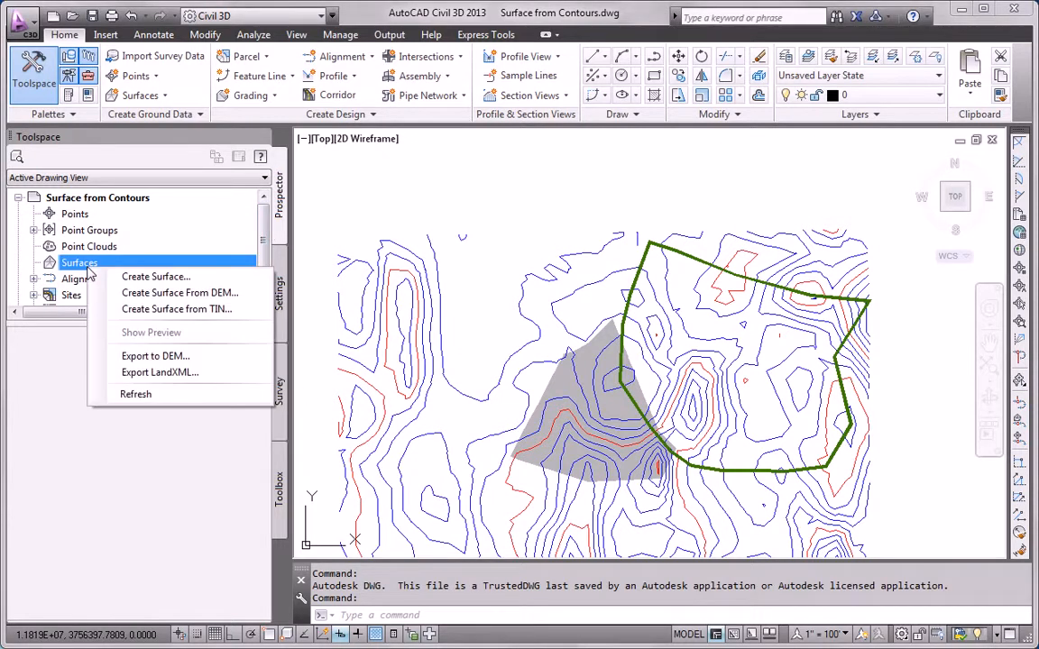
{"action": "left_click", "coordinate": [160, 277]}
{"action": "left_click", "coordinate": [295, 109]}
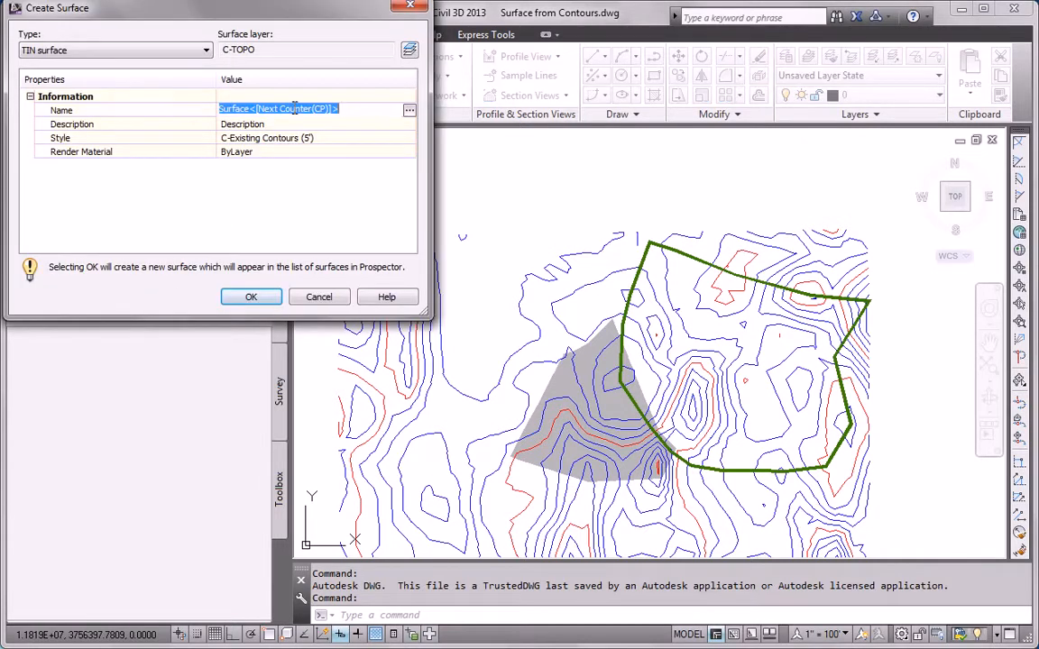
{"action": "type", "text": "EG From Contours"}
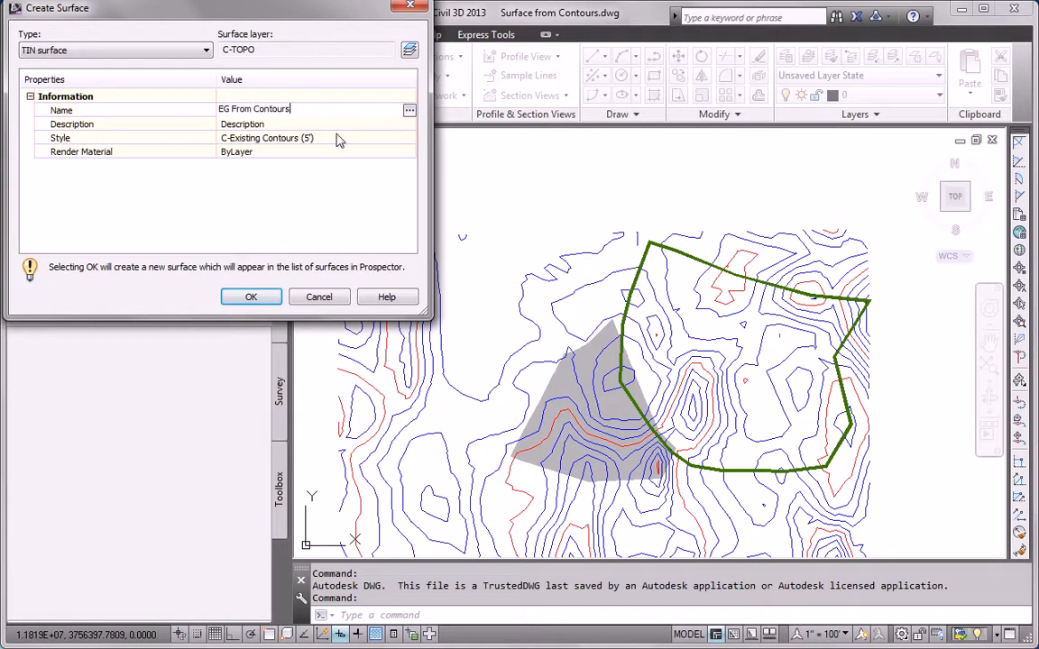
{"action": "key", "text": "Return"}
- Keep the C-Existing Contours (5') style, create the surface, and expand it under Surfaces
{"action": "left_click", "coordinate": [338, 139]}
{"action": "left_click", "coordinate": [408, 140]}
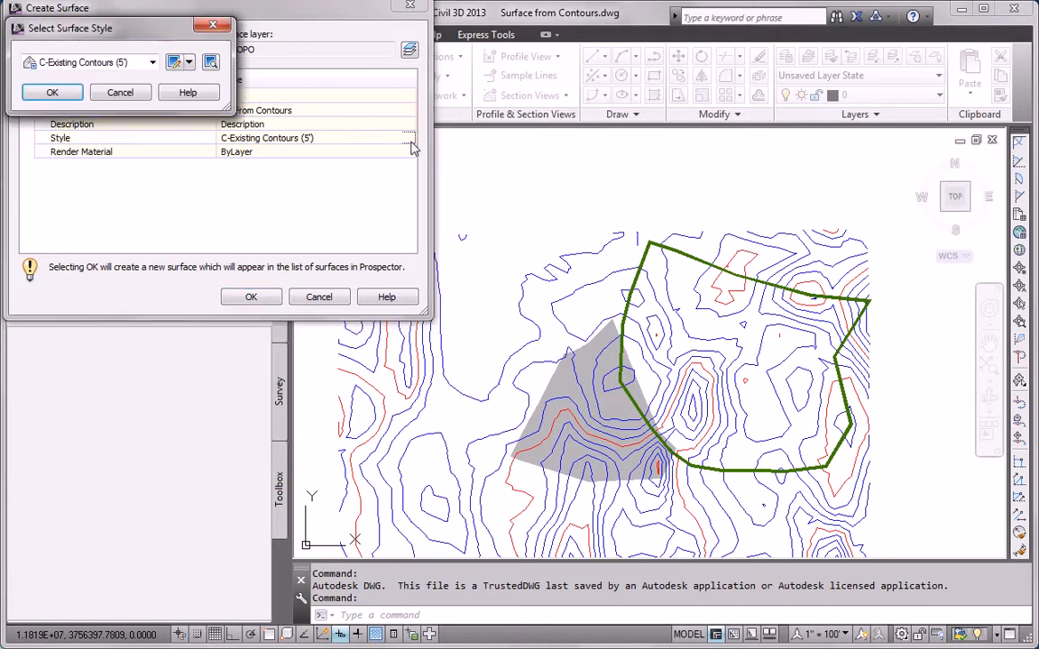
{"action": "left_click", "coordinate": [152, 62]}
{"action": "left_click", "coordinate": [72, 97]}
{"action": "left_click", "coordinate": [71, 96]}
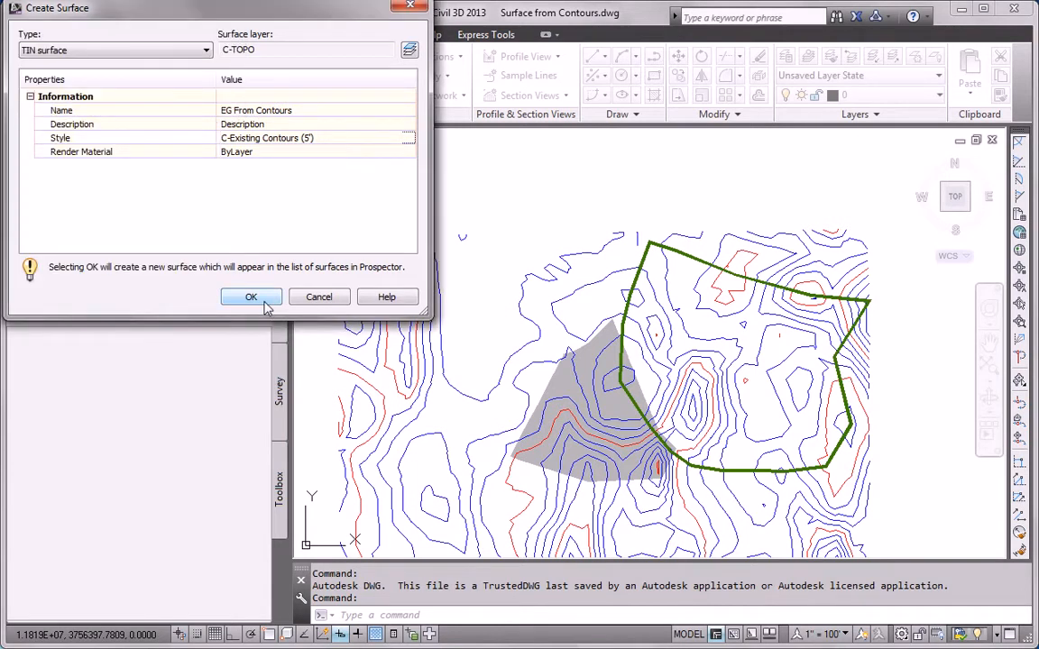
{"action": "left_click_drag", "start_coordinate": [303, 11], "coordinate": [334, 48]}
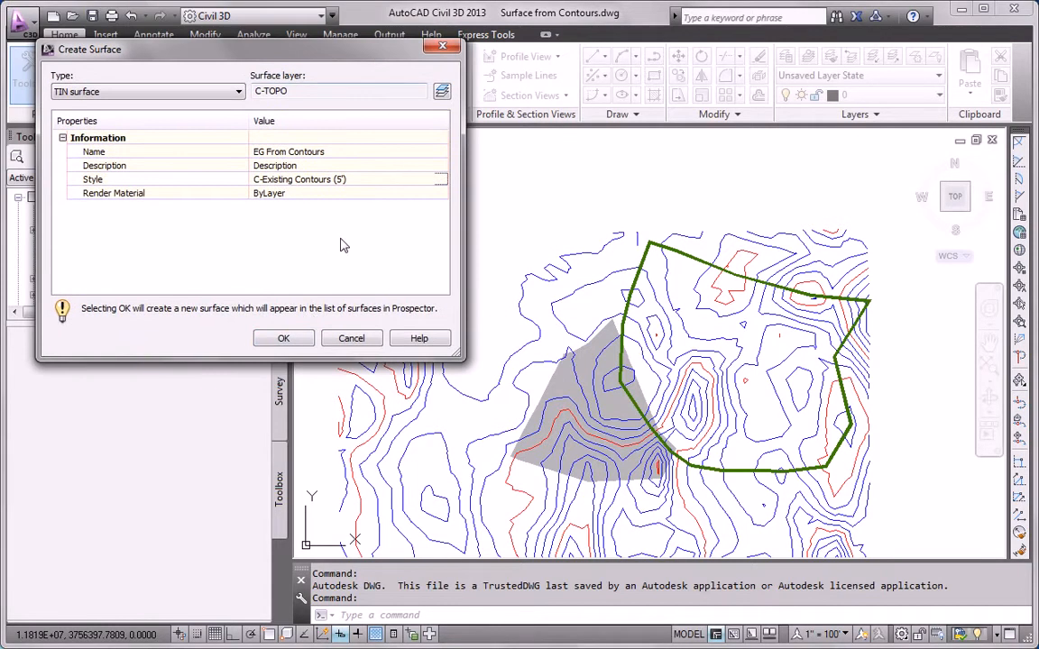
{"action": "left_click", "coordinate": [304, 338]}
{"action": "left_click", "coordinate": [33, 263]}
{"action": "left_click", "coordinate": [49, 279]}
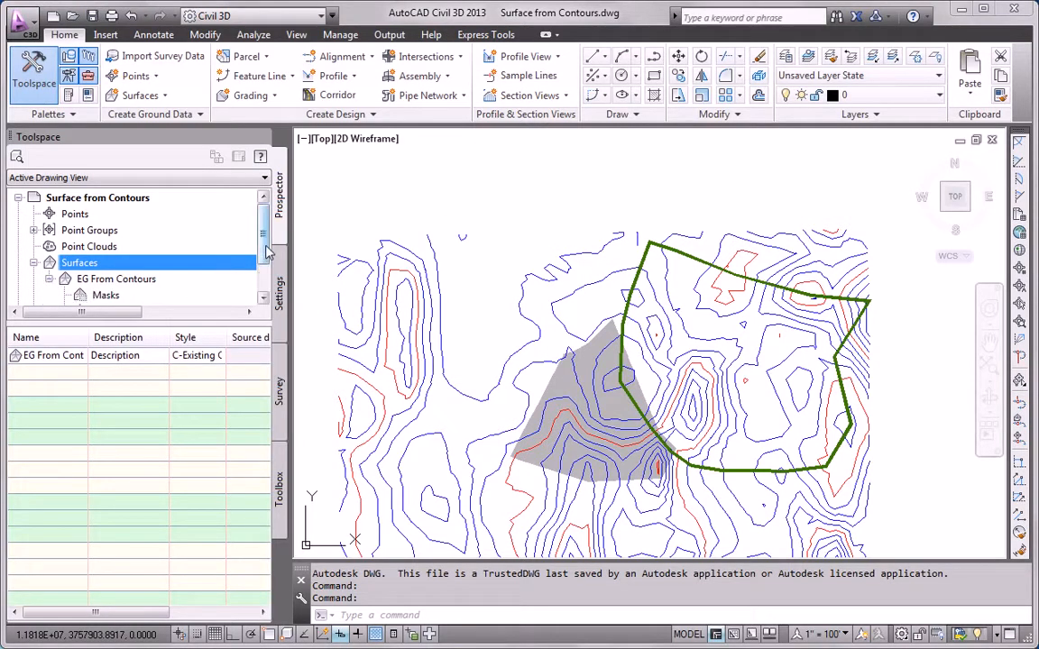
- Expand the EG From Contours definition and start adding contour data
{"action": "left_click_drag", "start_coordinate": [264, 249], "coordinate": [260, 271]}
{"action": "left_click_drag", "start_coordinate": [183, 322], "coordinate": [173, 419]}
{"action": "left_click", "coordinate": [64, 262]}
{"action": "right_click", "coordinate": [126, 279]}
{"action": "key", "text": "Escape"}
{"action": "right_click", "coordinate": [123, 280]}
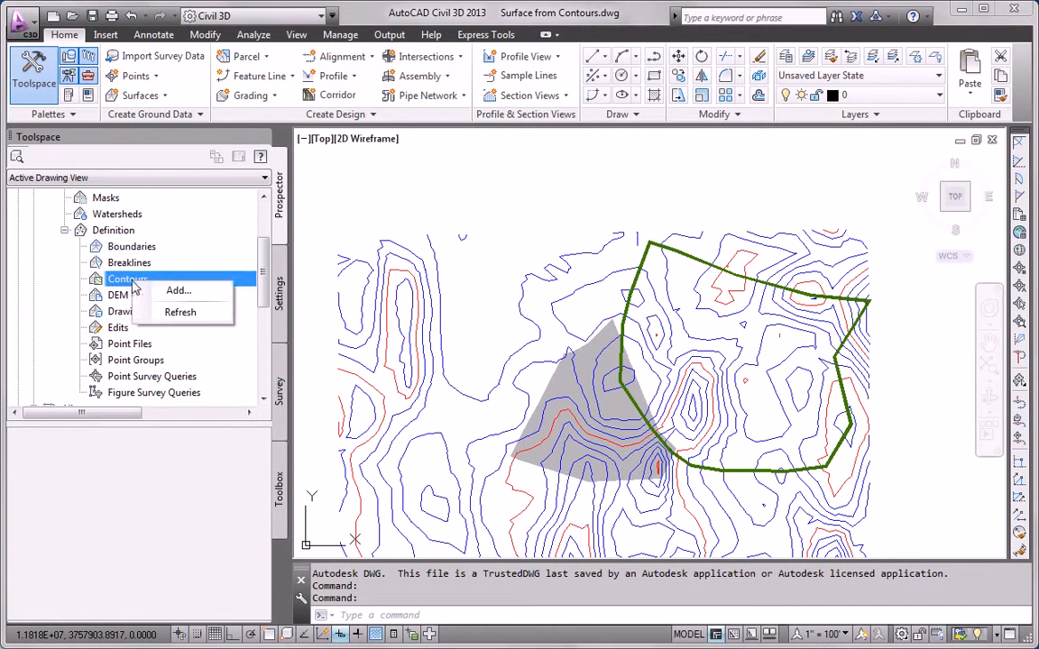
{"action": "left_click", "coordinate": [177, 292]}
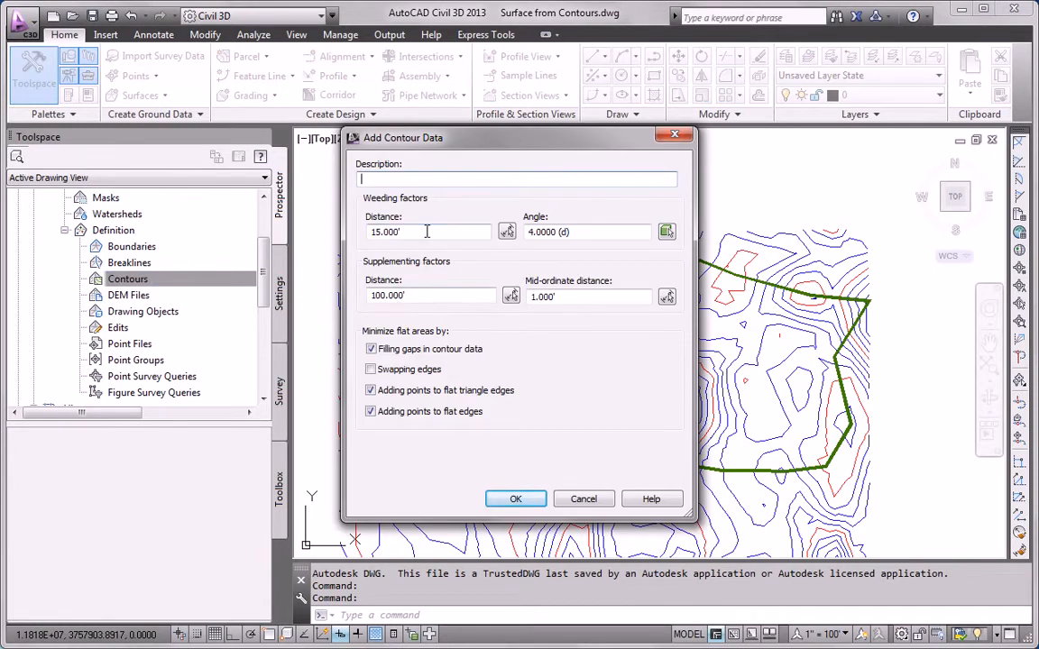
- Window-select the 73 contour lines, excluding the green outline, as Contour Data1
{"action": "left_click", "coordinate": [524, 500]}
{"action": "scroll", "coordinate": [529, 302], "scroll_direction": "down", "scroll_amount": 3}
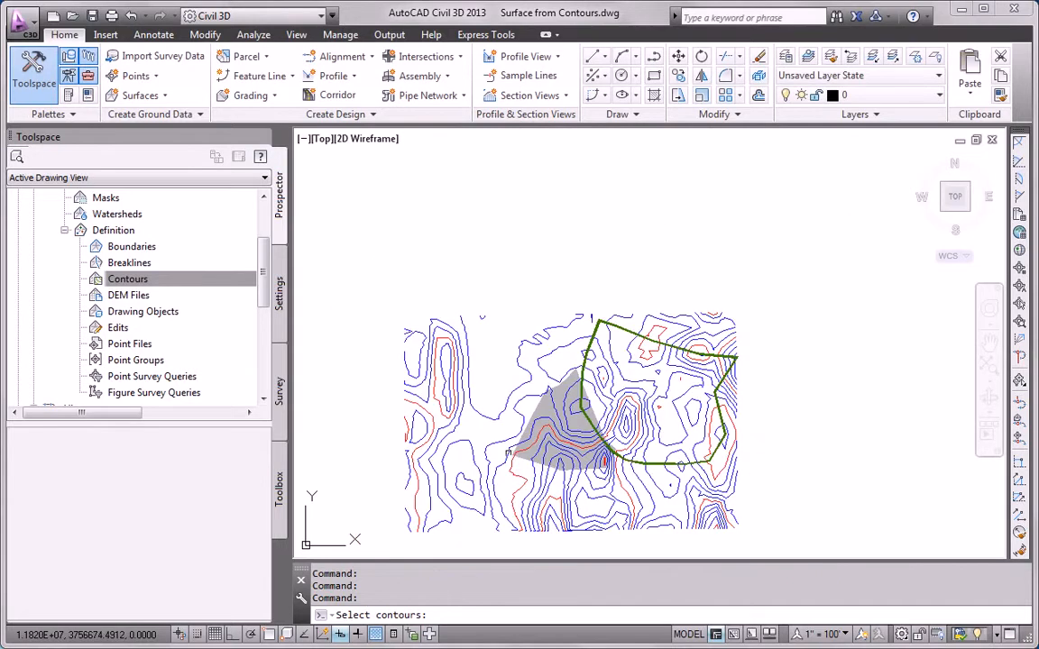
{"action": "left_click", "coordinate": [393, 243]}
{"action": "left_click", "coordinate": [708, 451]}
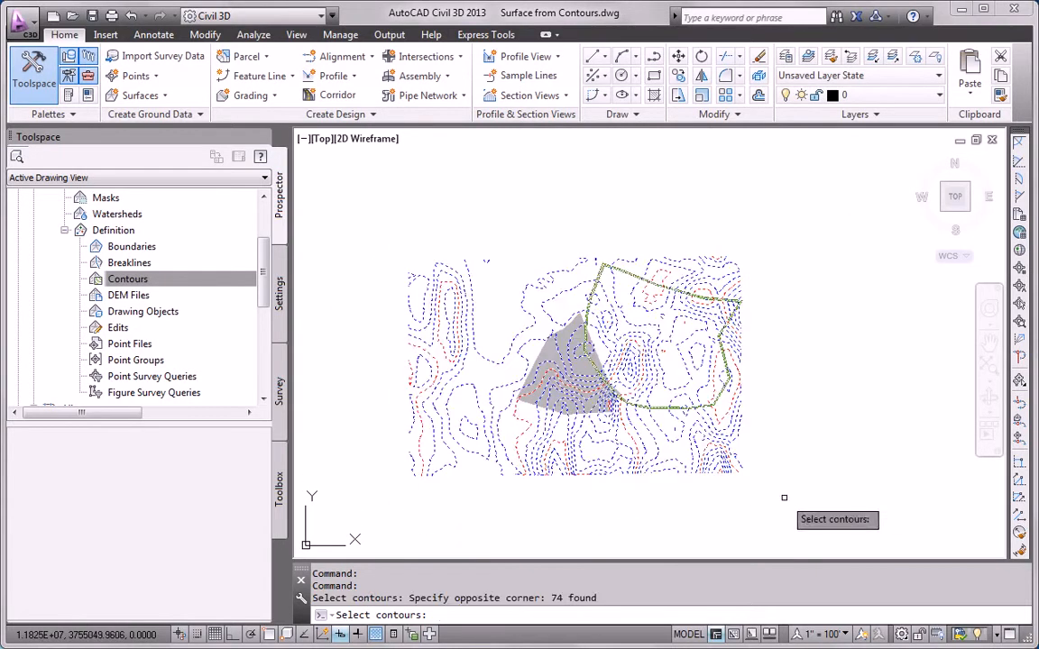
{"action": "left_click", "coordinate": [663, 408], "text": "shift"}
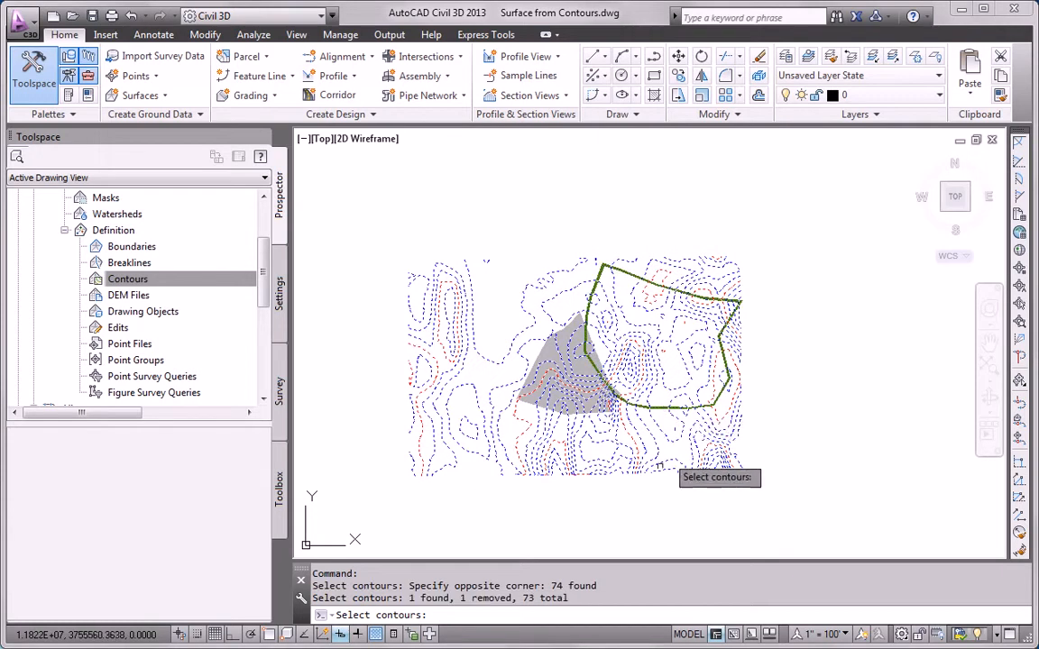
{"action": "key", "text": "Return"}
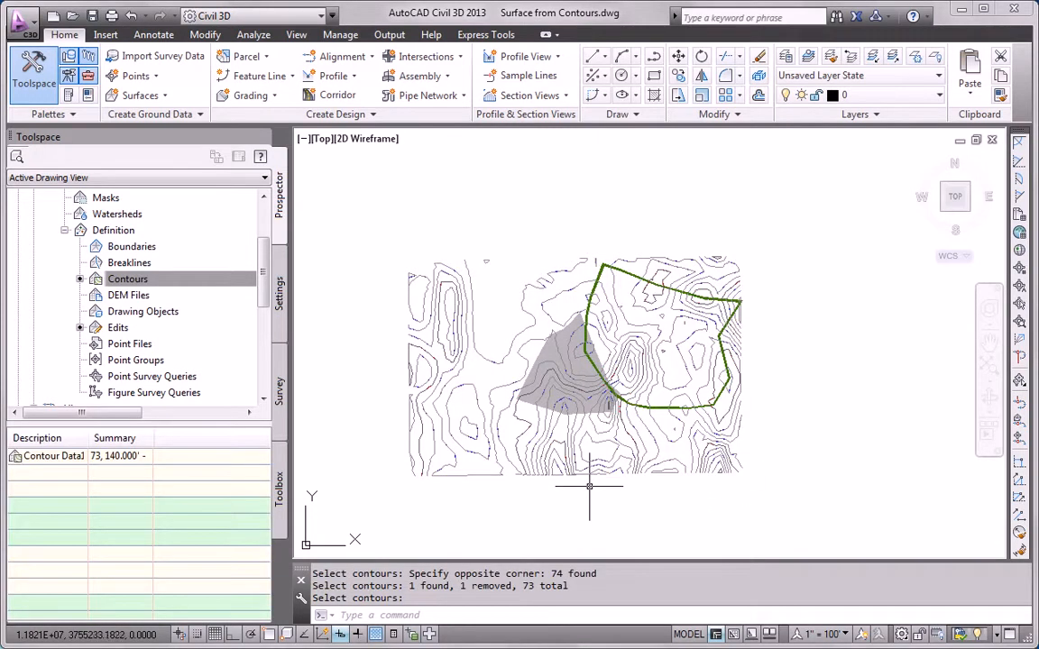
{"action": "scroll", "coordinate": [460, 456], "scroll_direction": "up", "scroll_amount": 3}
{"action": "mouse_move", "coordinate": [450, 239]}
{"action": "middle_mouse_down"}
{"action": "mouse_move", "coordinate": [436, 414]}
{"action": "mouse_move", "coordinate": [396, 365]}
{"action": "middle_mouse_up"}
{"action": "scroll", "coordinate": [419, 365], "scroll_direction": "down", "scroll_amount": 3}
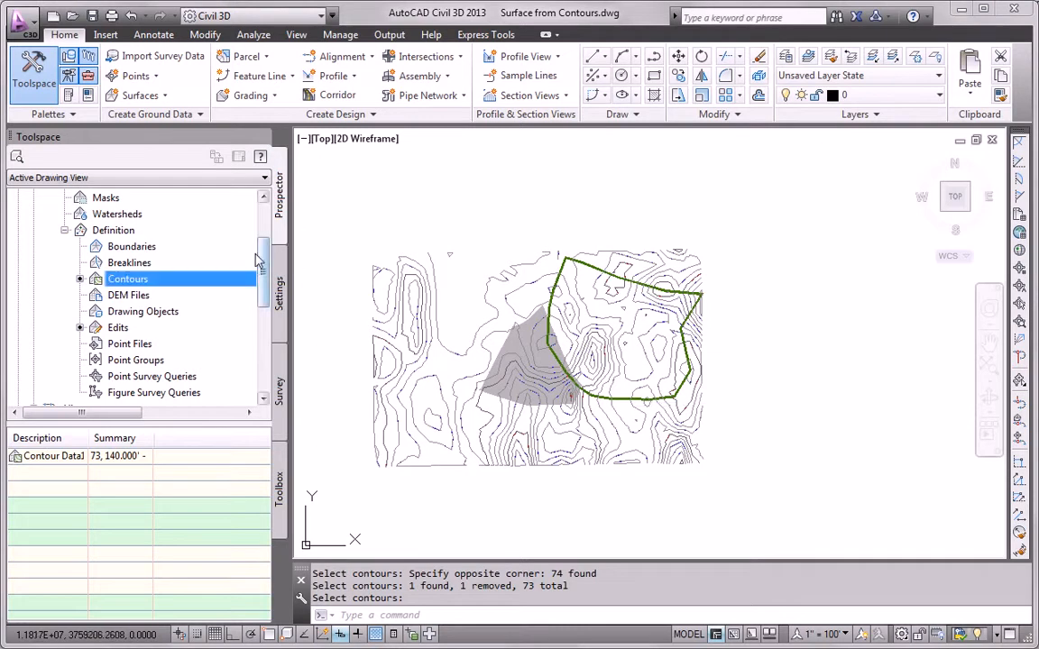
- Add Boundary1 as an Outer trimming boundary using the green polyline outline
{"action": "right_click", "coordinate": [140, 252]}
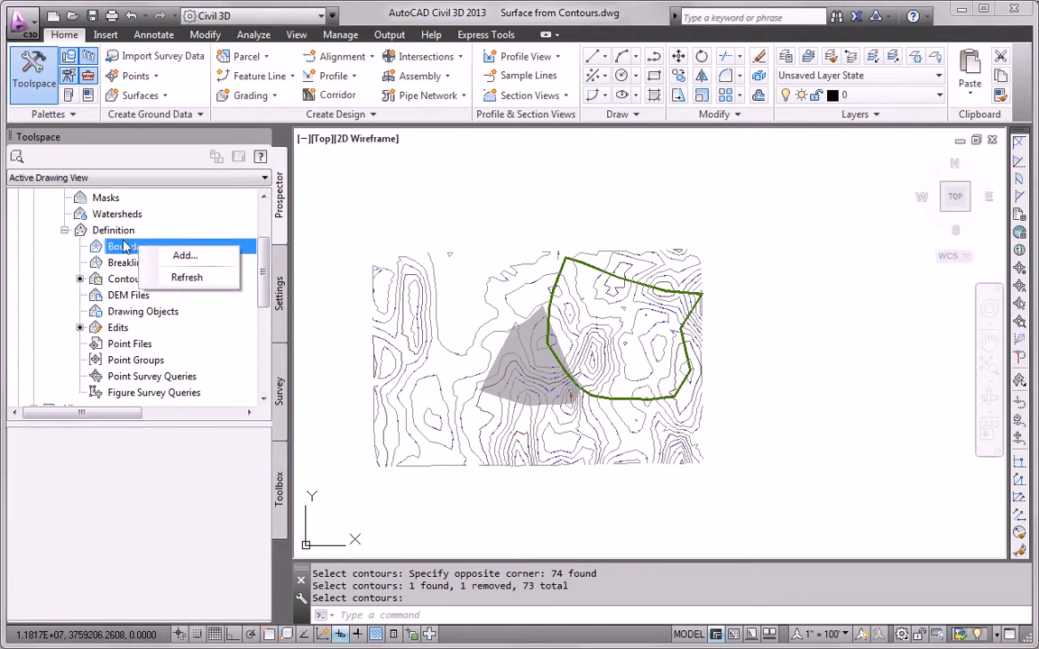
{"action": "scroll", "coordinate": [122, 284], "scroll_direction": "up", "scroll_amount": 2}
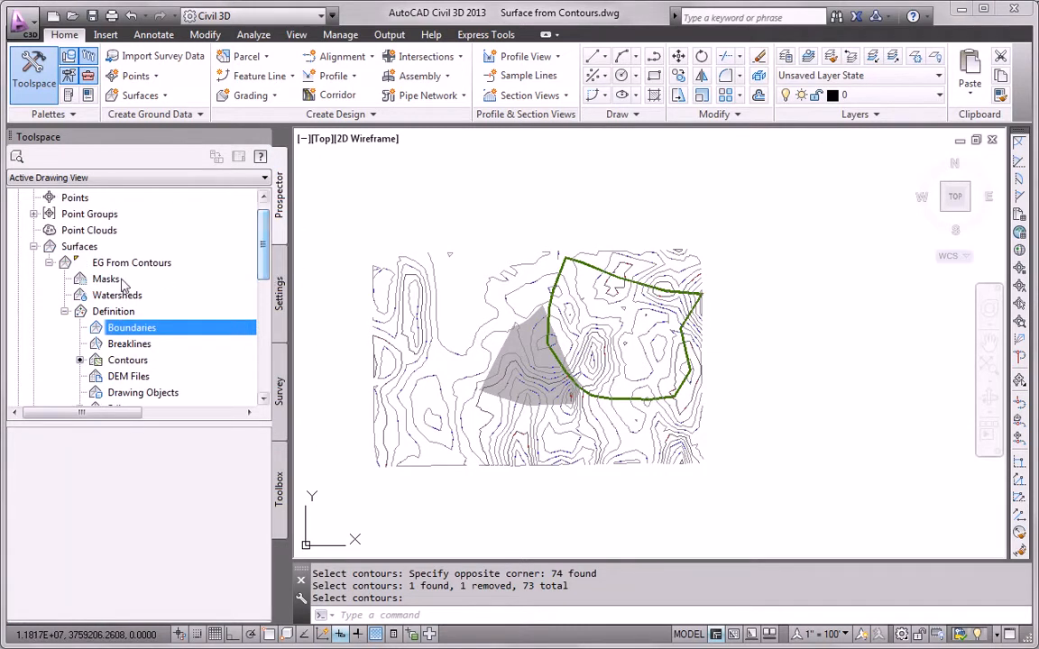
{"action": "right_click", "coordinate": [153, 330]}
{"action": "left_click", "coordinate": [178, 333]}
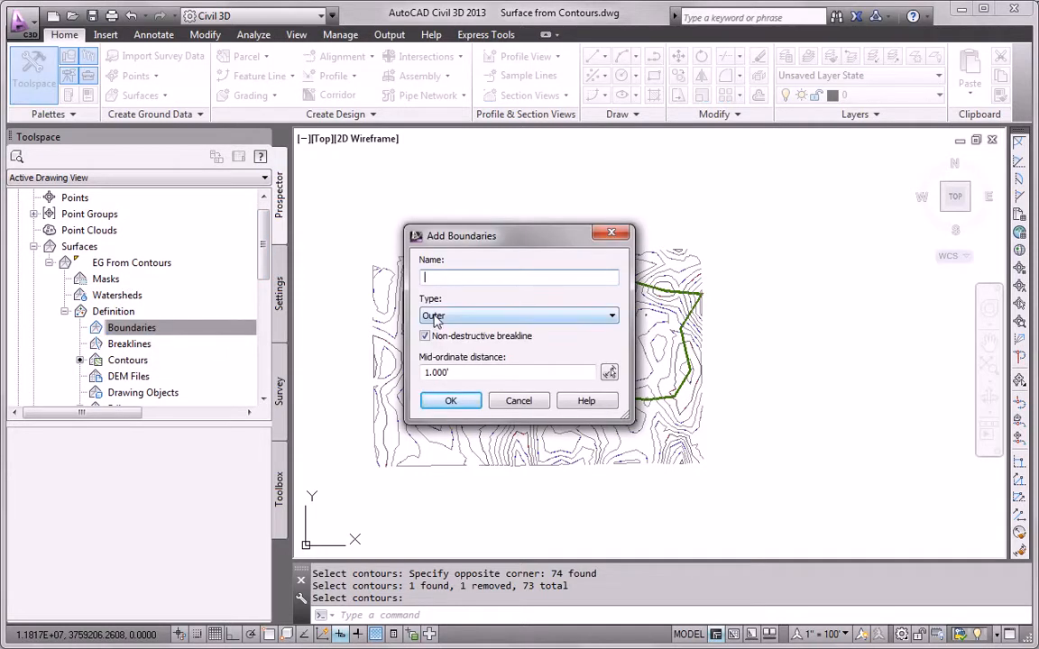
{"action": "left_click", "coordinate": [449, 400]}
{"action": "scroll", "coordinate": [648, 404], "scroll_direction": "up", "scroll_amount": 2}
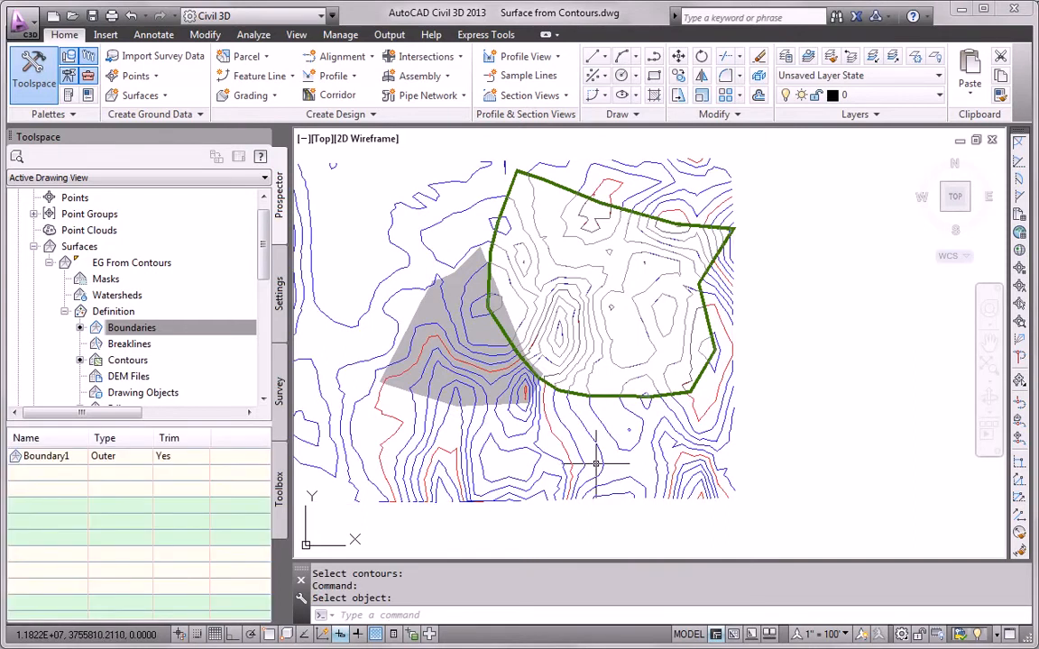
{"action": "scroll", "coordinate": [565, 144], "scroll_direction": "up", "scroll_amount": 2}
{"action": "scroll", "coordinate": [579, 340], "scroll_direction": "up", "scroll_amount": 2}
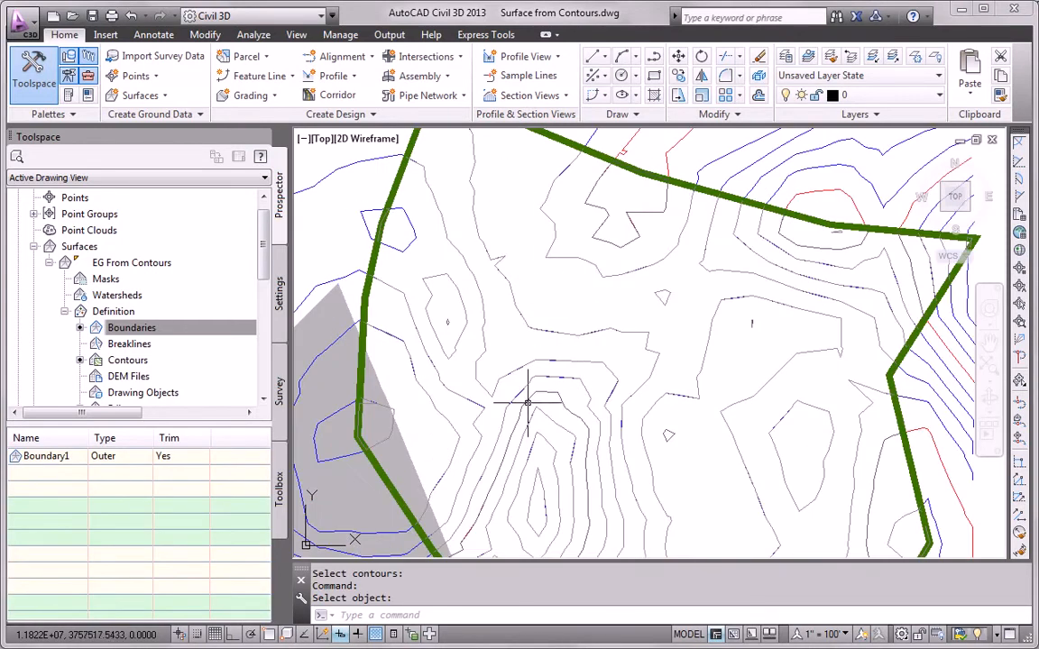
{"action": "scroll", "coordinate": [716, 257], "scroll_direction": "down", "scroll_amount": 2}
{"action": "scroll", "coordinate": [653, 325], "scroll_direction": "up", "scroll_amount": 1}
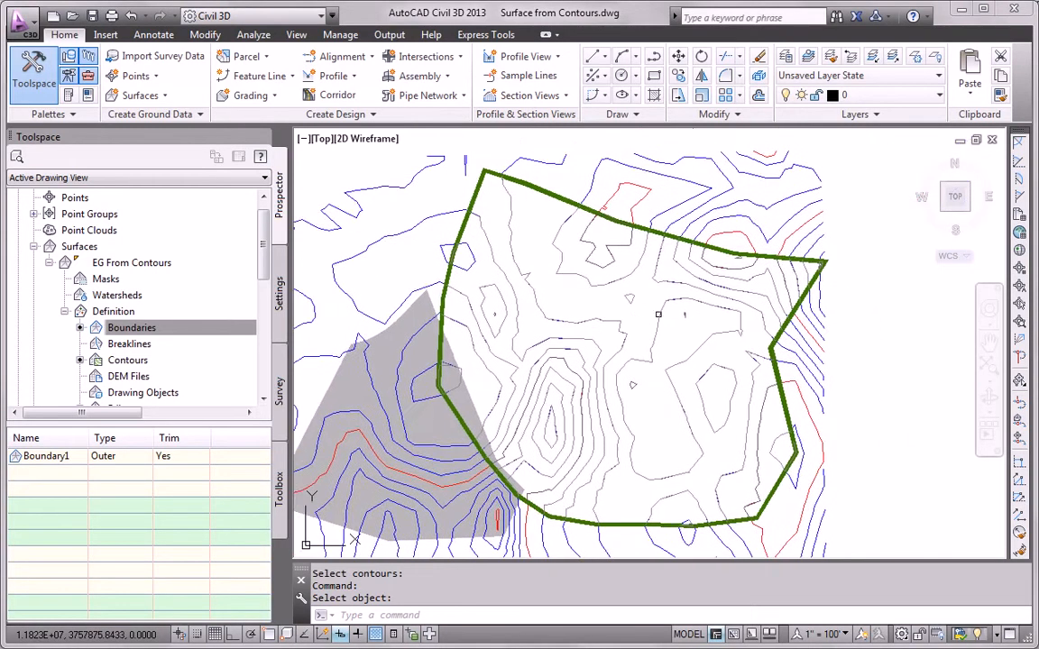
{"action": "scroll", "coordinate": [647, 329], "scroll_direction": "down", "scroll_amount": 2}
{"action": "middle_click_drag", "start_coordinate": [635, 374], "coordinate": [692, 330]}
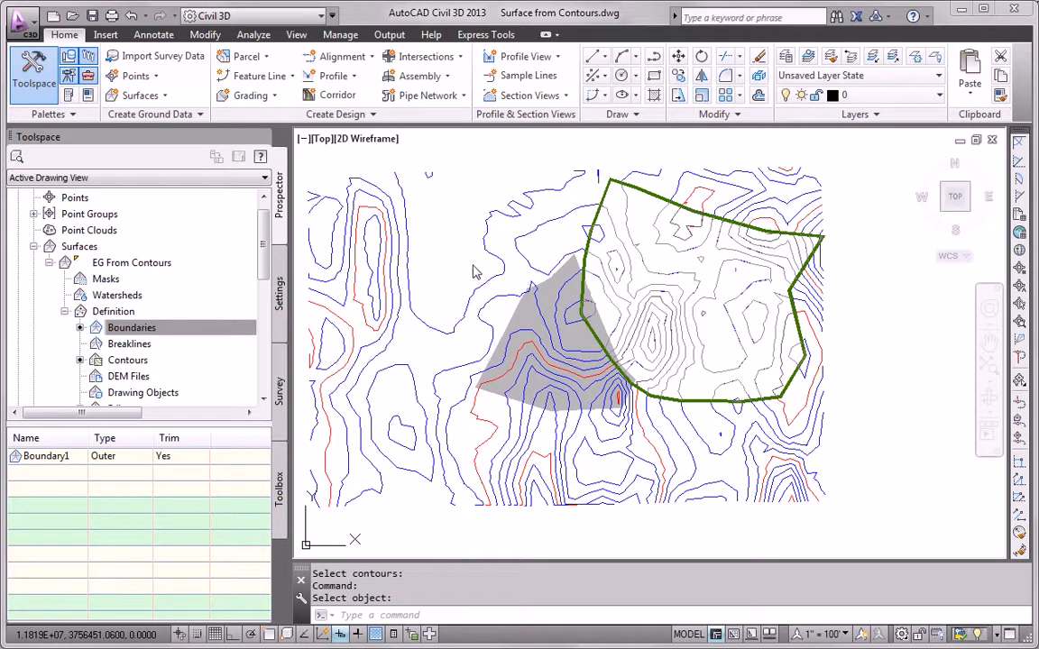
- Run an elevation analysis on EG From Contours with 3 ranges from 160' to 205'
{"action": "left_click", "coordinate": [642, 264]}
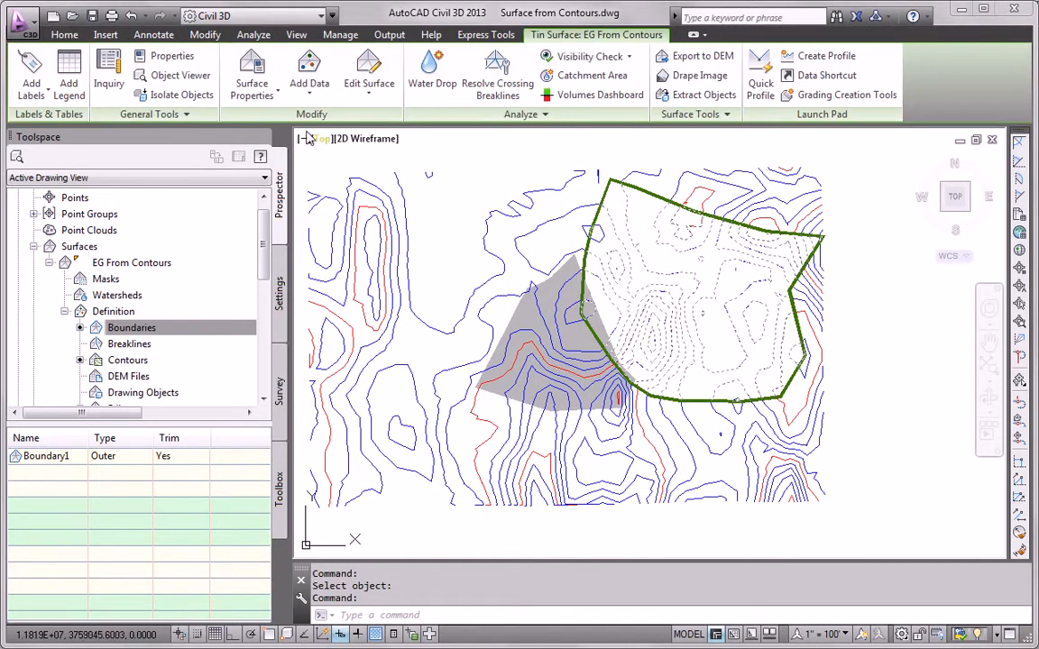
{"action": "left_click", "coordinate": [251, 72]}
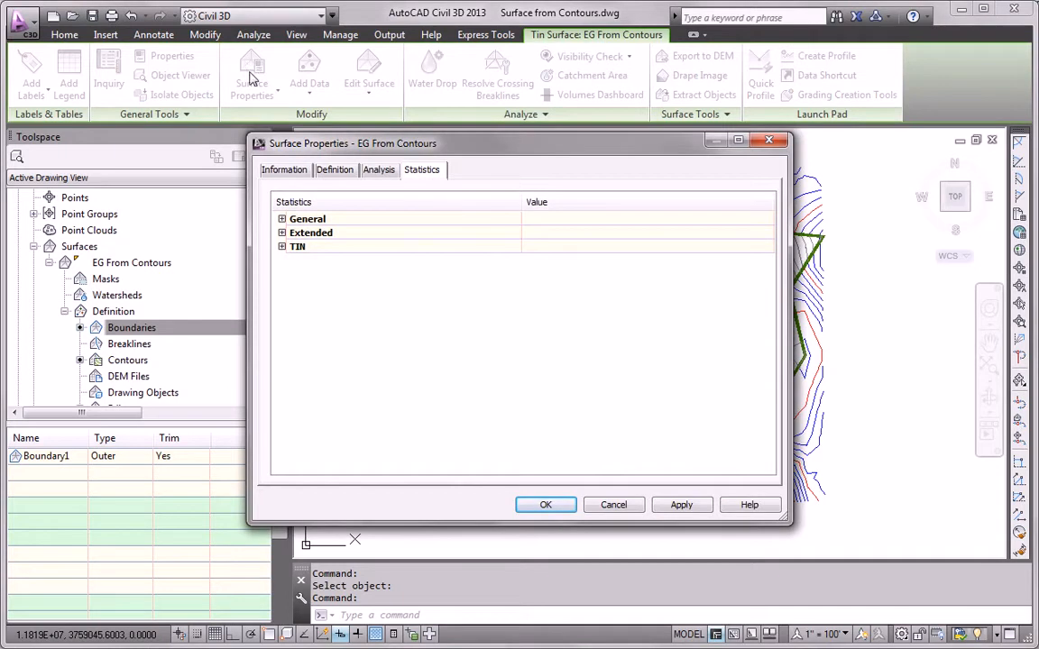
{"action": "left_click", "coordinate": [379, 172]}
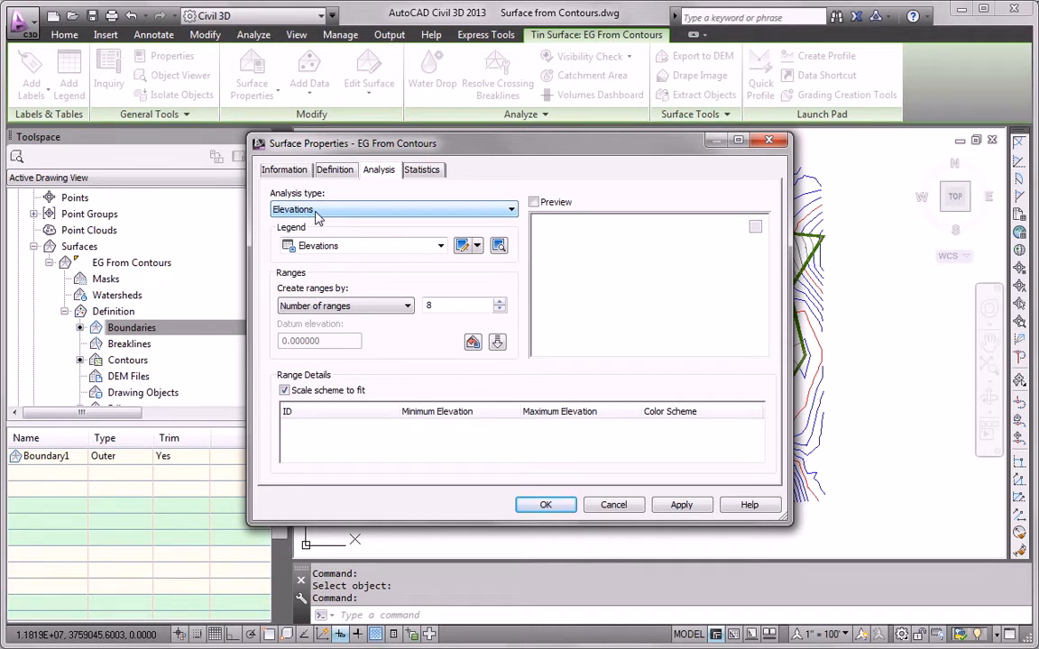
{"action": "double_click", "coordinate": [435, 307]}
{"action": "type", "text": "3"}
{"action": "left_click", "coordinate": [497, 341]}
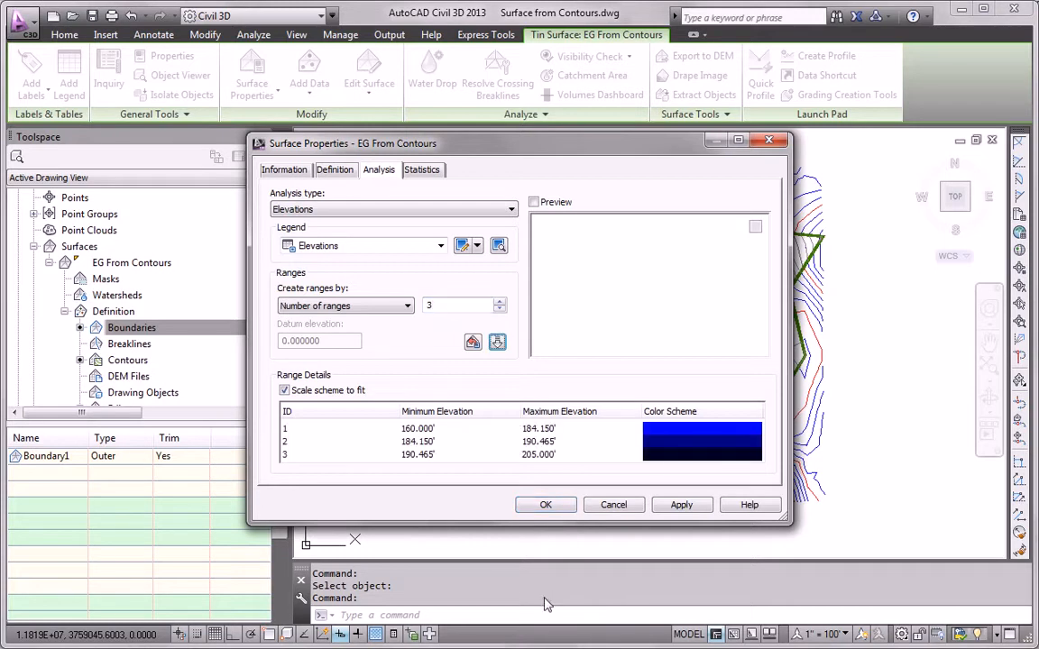
- Colour the three elevation ranges green, yellow and red
{"action": "double_click", "coordinate": [664, 437]}
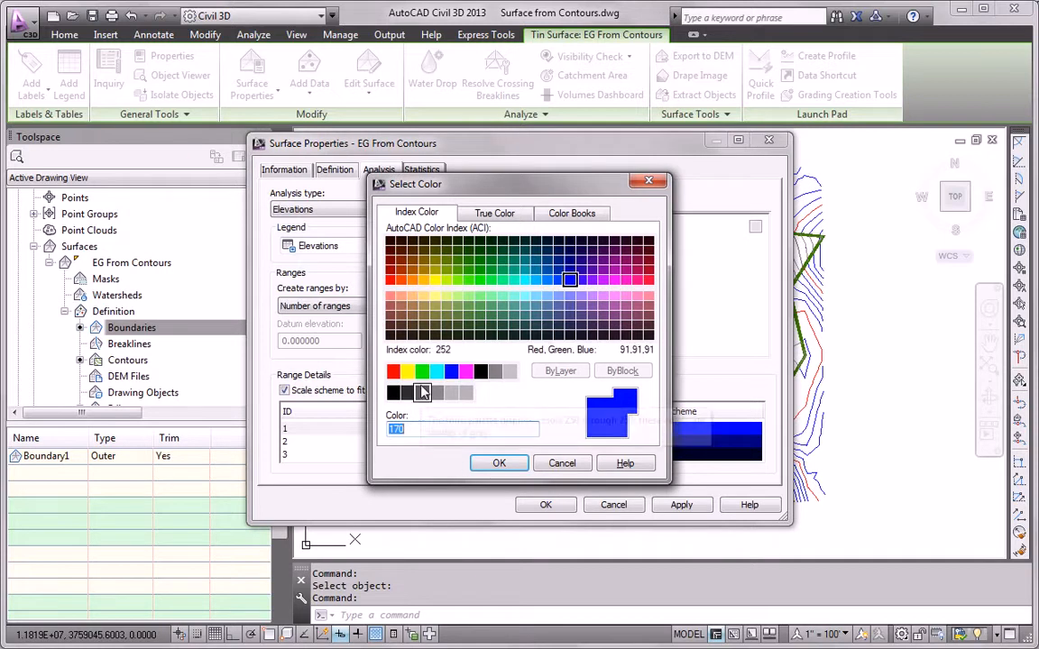
{"action": "left_click", "coordinate": [422, 370]}
{"action": "left_click", "coordinate": [499, 463]}
{"action": "double_click", "coordinate": [655, 448]}
{"action": "left_click", "coordinate": [408, 371]}
{"action": "left_click", "coordinate": [499, 463]}
{"action": "left_click", "coordinate": [663, 462]}
{"action": "double_click", "coordinate": [666, 465]}
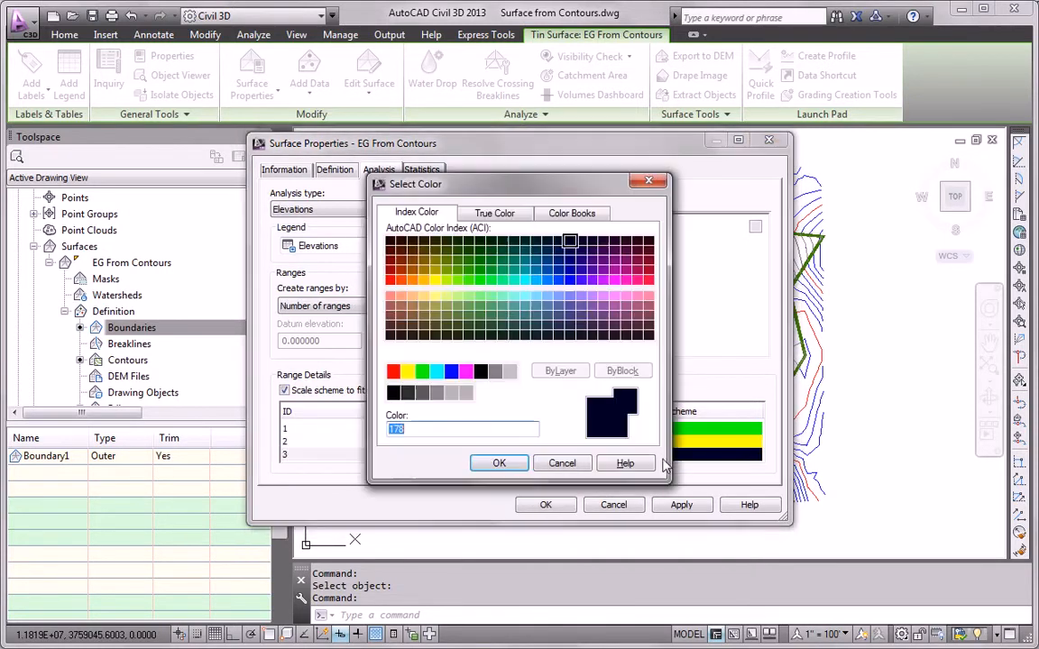
{"action": "left_click", "coordinate": [395, 371]}
{"action": "left_click", "coordinate": [499, 462]}
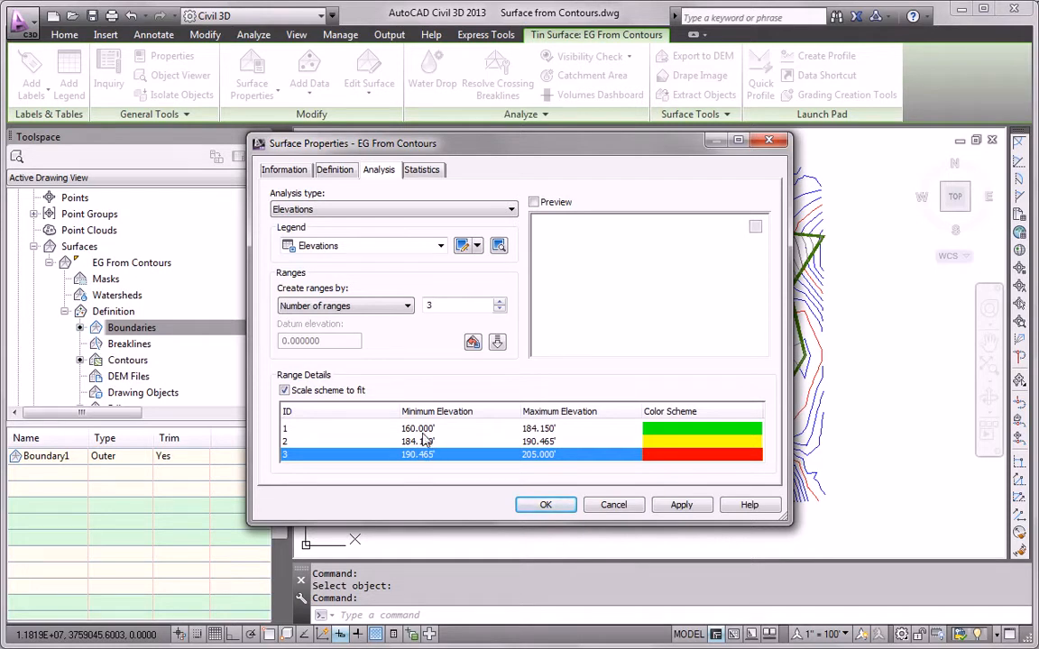
- Round the range breaks to 185' and 190', giving 160'–185', 185'–190' and 190'–205'
{"action": "left_click", "coordinate": [540, 428]}
{"action": "left_click", "coordinate": [539, 428]}
{"action": "type", "text": "185"}
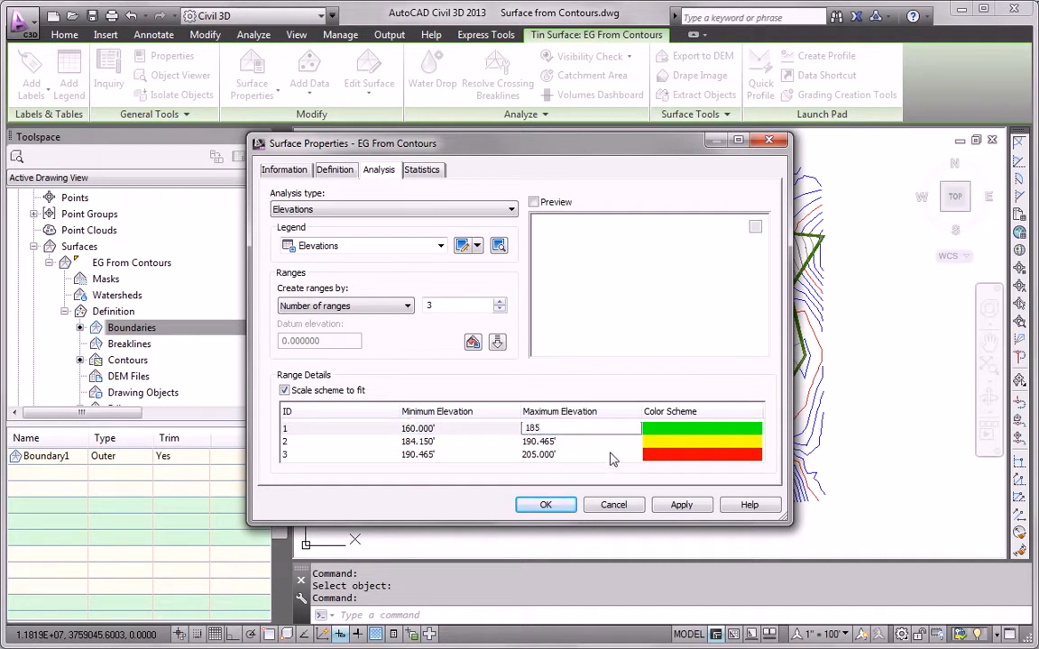
{"action": "double_click", "coordinate": [418, 442]}
{"action": "type", "text": "1"}
{"action": "left_click", "coordinate": [549, 441]}
{"action": "left_click_drag", "start_coordinate": [569, 441], "coordinate": [506, 445]}
{"action": "type", "text": "19"}
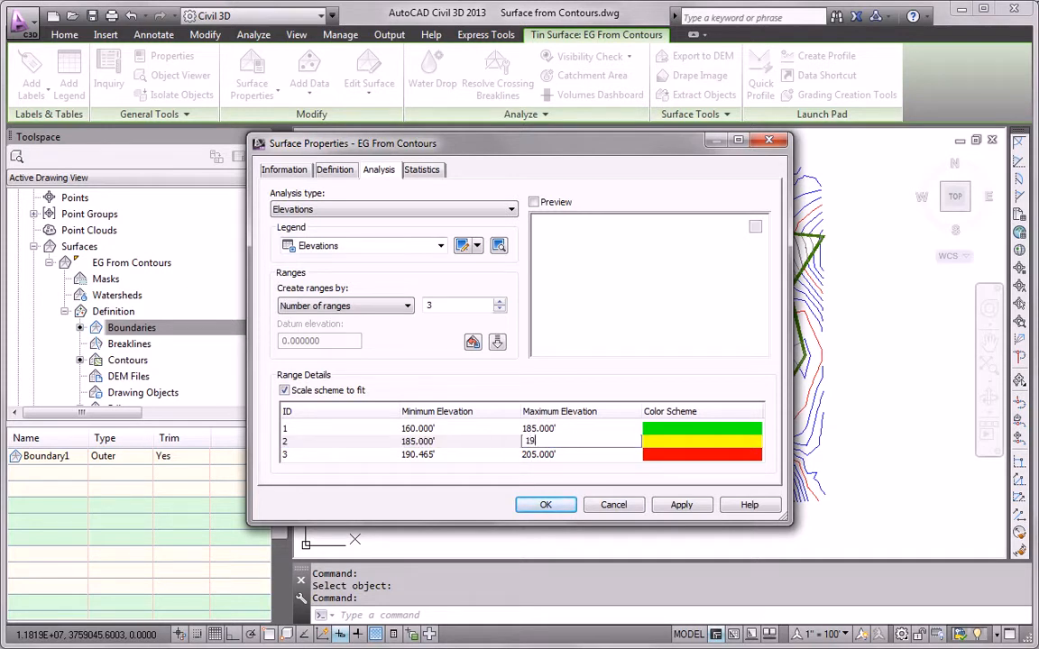
{"action": "type", "text": "0"}
{"action": "double_click", "coordinate": [420, 454]}
{"action": "type", "text": "190"}
{"action": "key", "text": "Return"}
{"action": "left_click", "coordinate": [481, 426]}
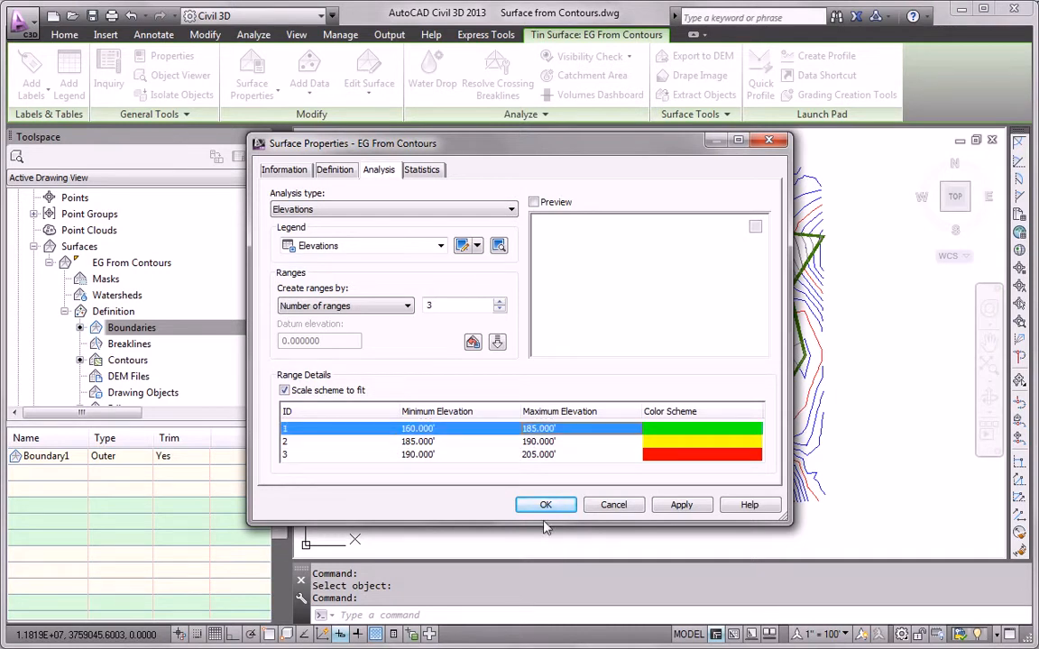
{"action": "left_click", "coordinate": [289, 171]}
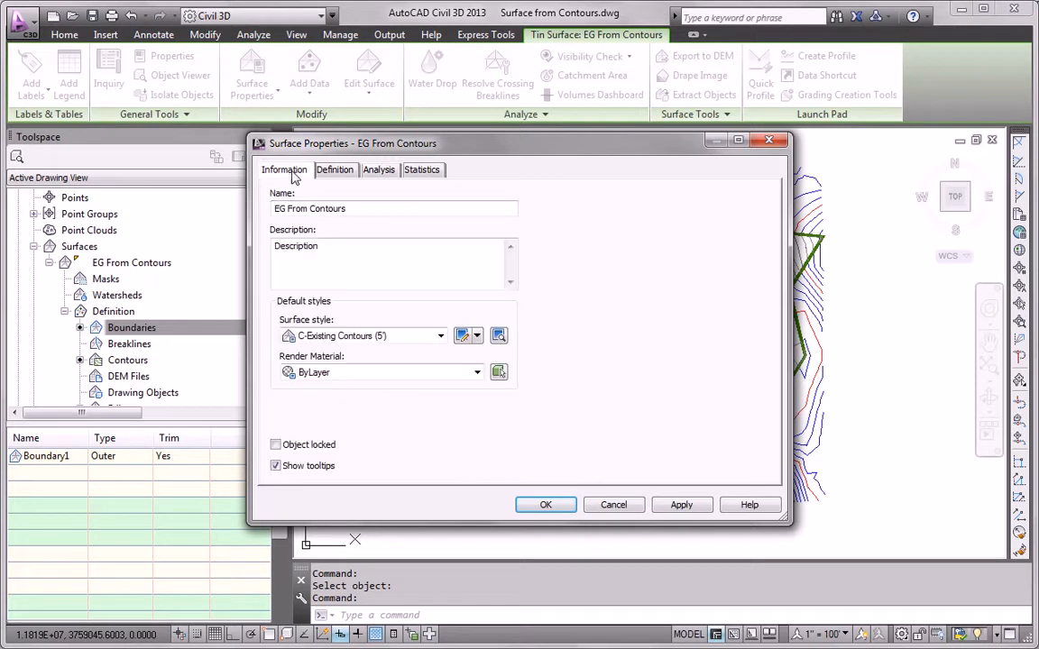
- Apply the Elevation Banding (3D) style so the surface shows green, yellow and red bands
{"action": "left_click", "coordinate": [343, 338]}
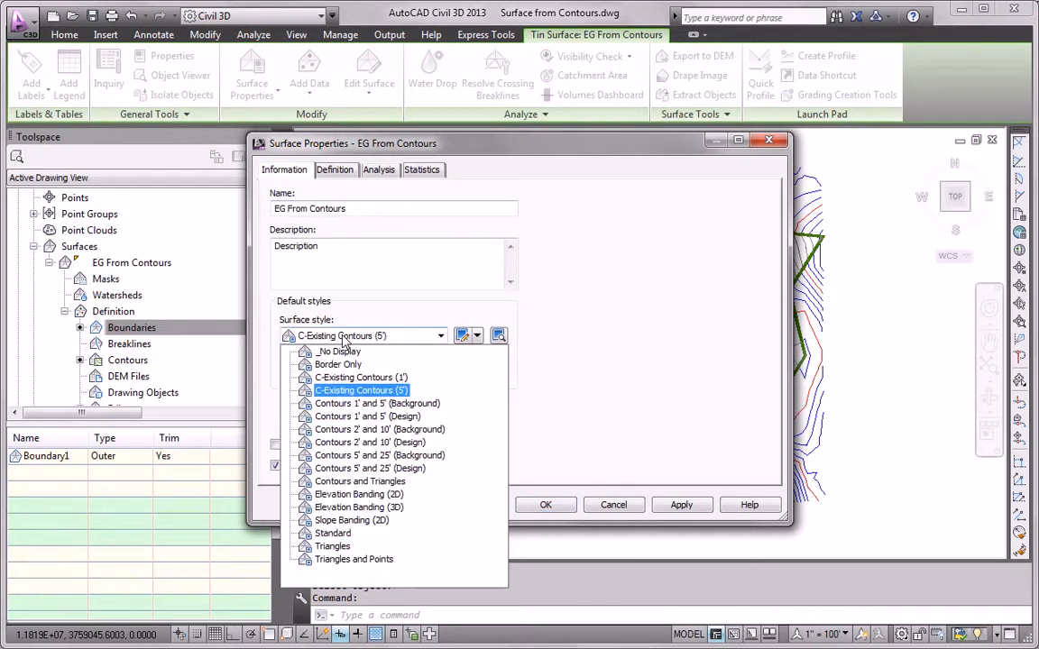
{"action": "left_click", "coordinate": [358, 508]}
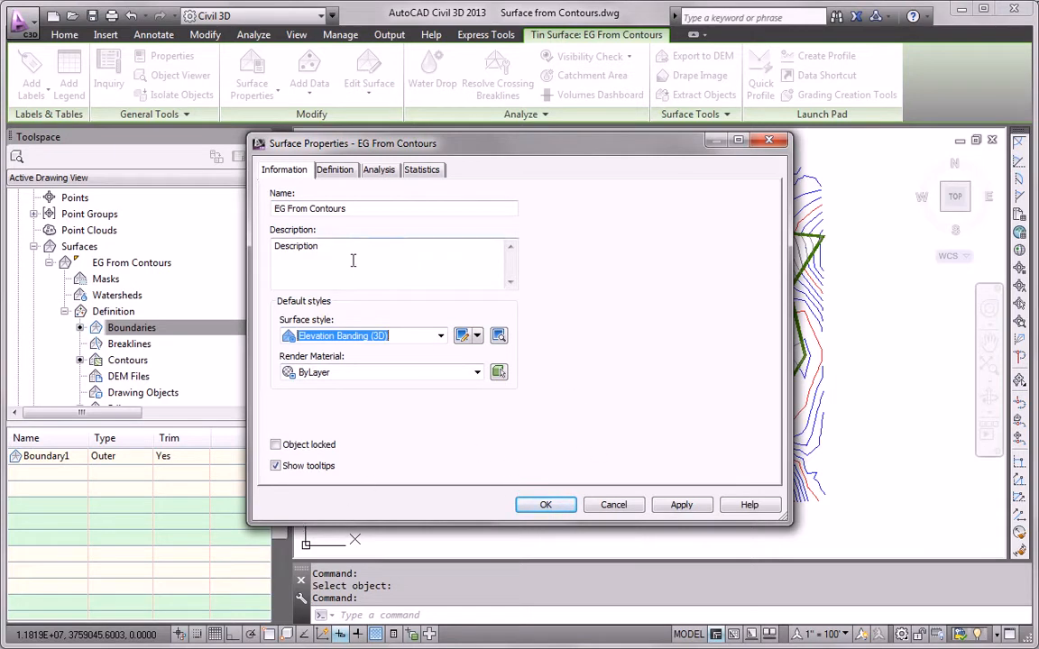
{"action": "left_click", "coordinate": [541, 505]}
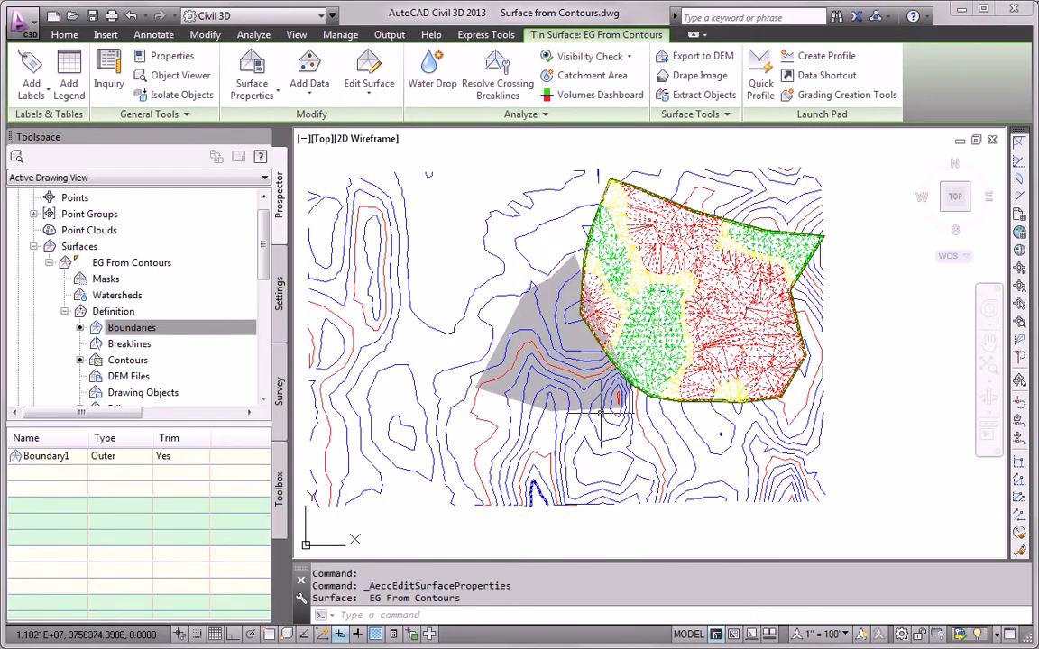
{"action": "middle_click_drag", "start_coordinate": [671, 307], "coordinate": [661, 309]}
{"action": "scroll", "coordinate": [660, 310], "scroll_direction": "up", "scroll_amount": 3}
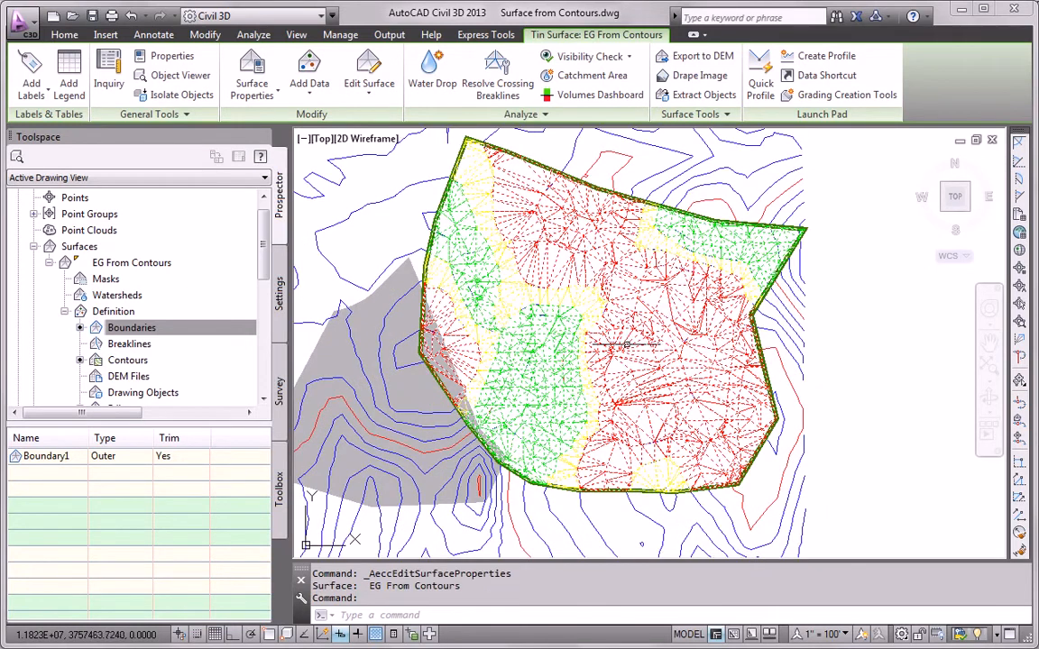
{"action": "right_click", "coordinate": [625, 280]}
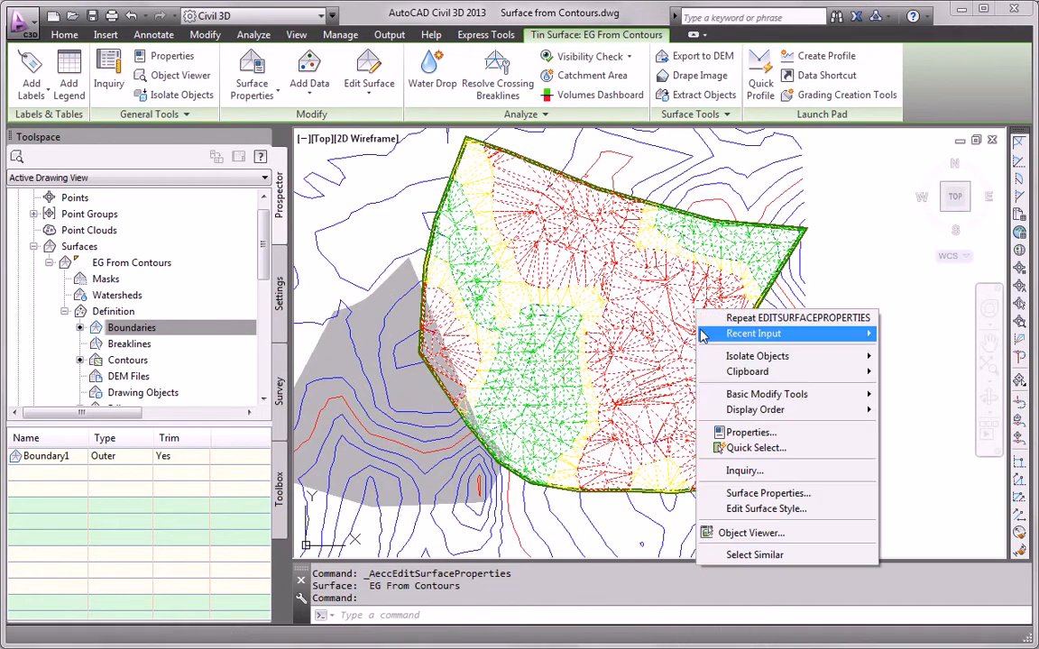
{"action": "left_click", "coordinate": [672, 478]}
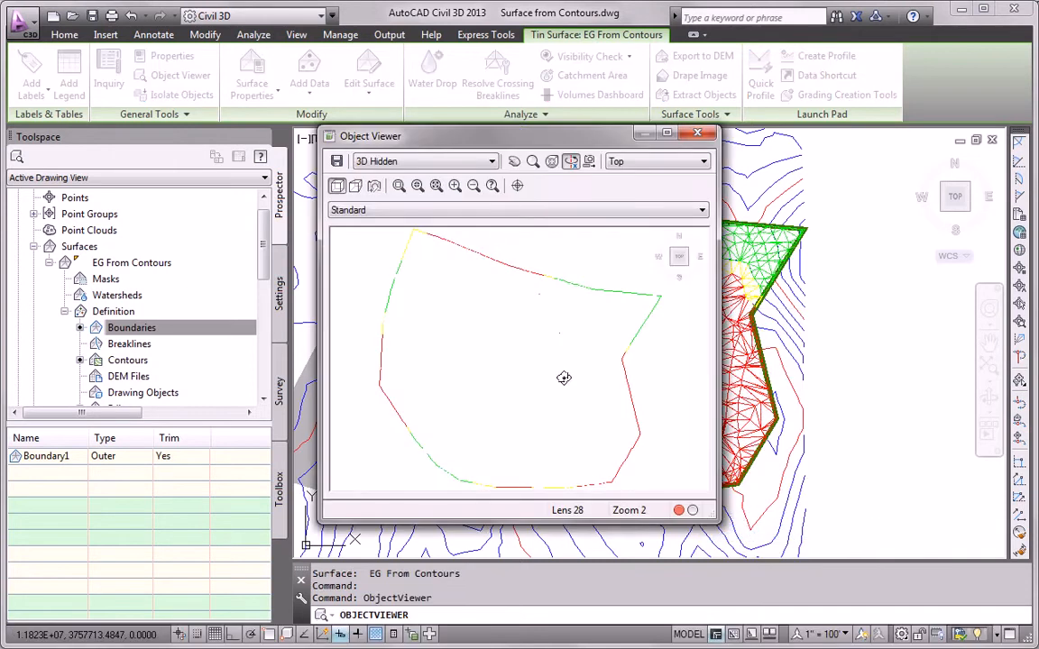
{"action": "left_click_drag", "start_coordinate": [523, 135], "coordinate": [275, 41]}
{"action": "left_click_drag", "start_coordinate": [441, 435], "coordinate": [1005, 609]}
{"action": "left_click_drag", "start_coordinate": [528, 447], "coordinate": [519, 337]}
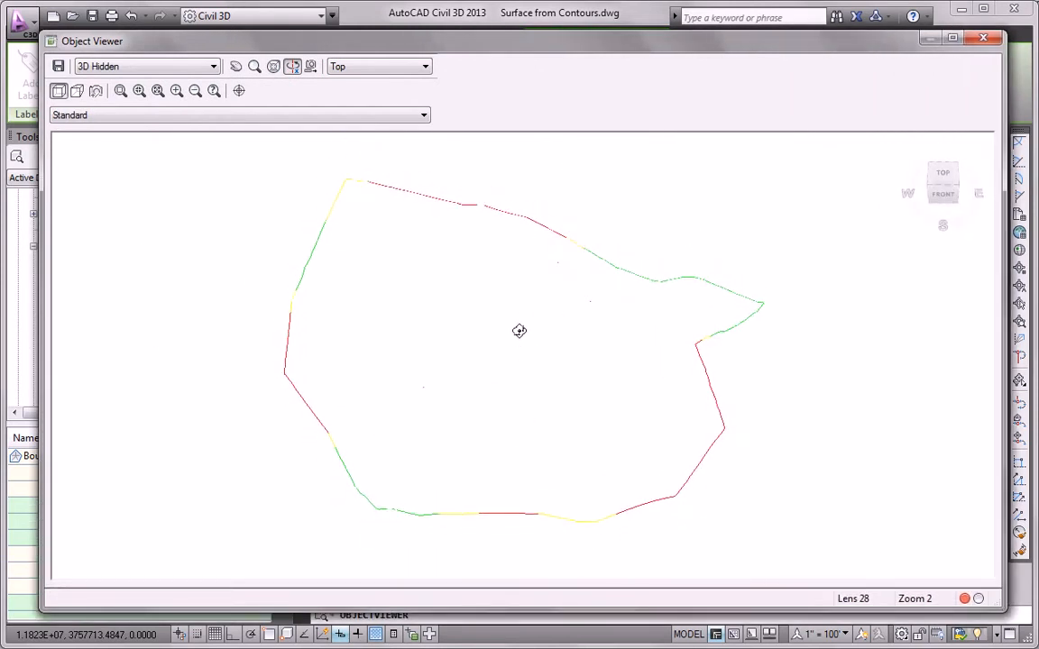
{"action": "left_click_drag", "start_coordinate": [501, 406], "coordinate": [495, 383]}
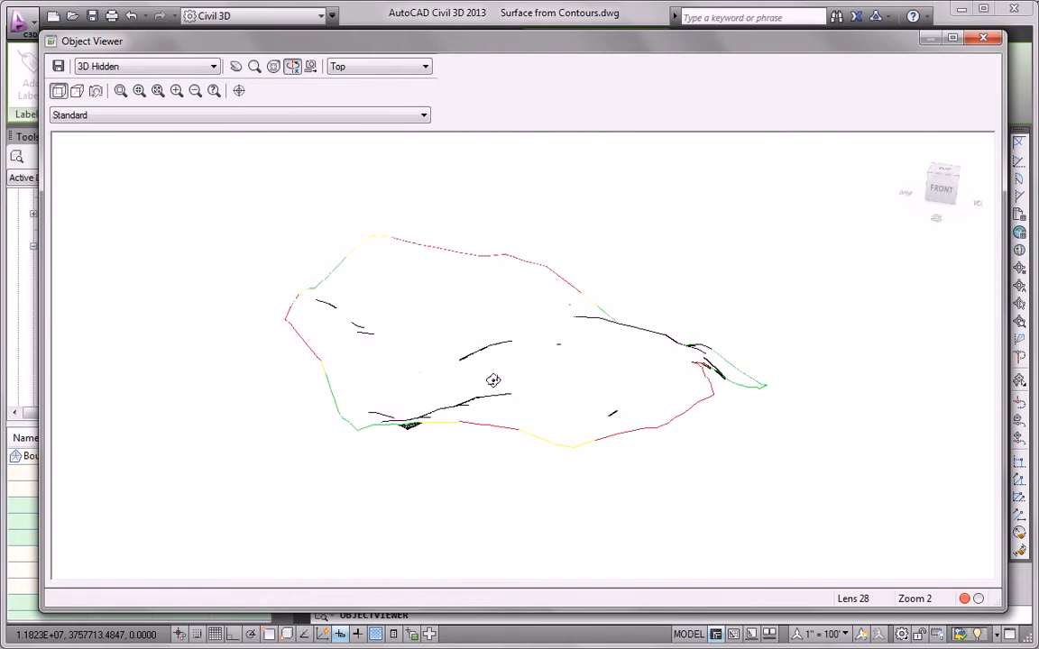
{"action": "left_click", "coordinate": [120, 67]}
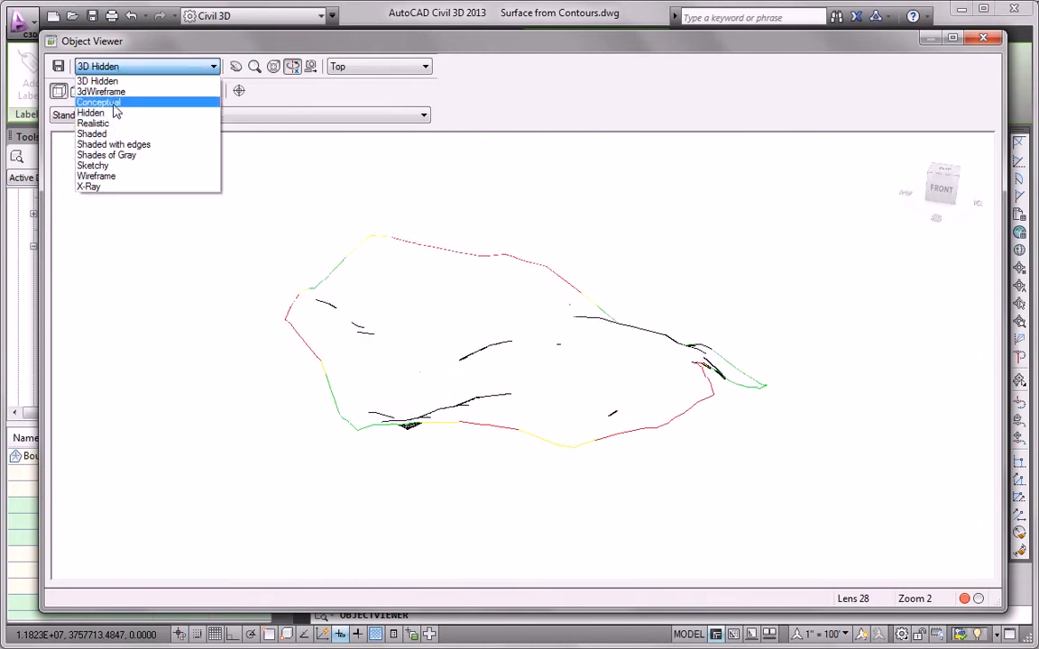
{"action": "left_click", "coordinate": [100, 102]}
{"action": "left_click_drag", "start_coordinate": [295, 252], "coordinate": [457, 338]}
{"action": "scroll", "coordinate": [446, 365], "scroll_direction": "up", "scroll_amount": 3}
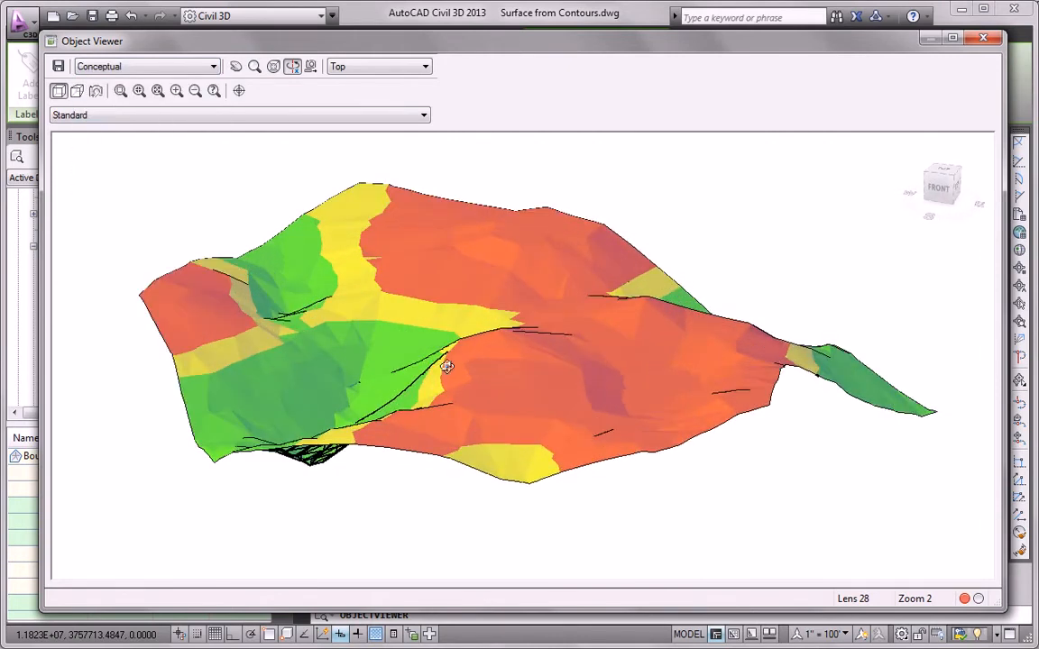
{"action": "mouse_move", "coordinate": [488, 389]}
{"action": "left_mouse_down"}
{"action": "mouse_move", "coordinate": [394, 395]}
{"action": "mouse_move", "coordinate": [500, 389]}
{"action": "mouse_move", "coordinate": [645, 410]}
{"action": "mouse_move", "coordinate": [687, 399]}
{"action": "mouse_move", "coordinate": [690, 354]}
{"action": "mouse_move", "coordinate": [589, 417]}
{"action": "mouse_move", "coordinate": [586, 336]}
{"action": "mouse_move", "coordinate": [550, 388]}
{"action": "mouse_move", "coordinate": [463, 468]}
{"action": "mouse_move", "coordinate": [329, 414]}
{"action": "mouse_move", "coordinate": [478, 431]}
{"action": "mouse_move", "coordinate": [460, 444]}
{"action": "left_mouse_up"}
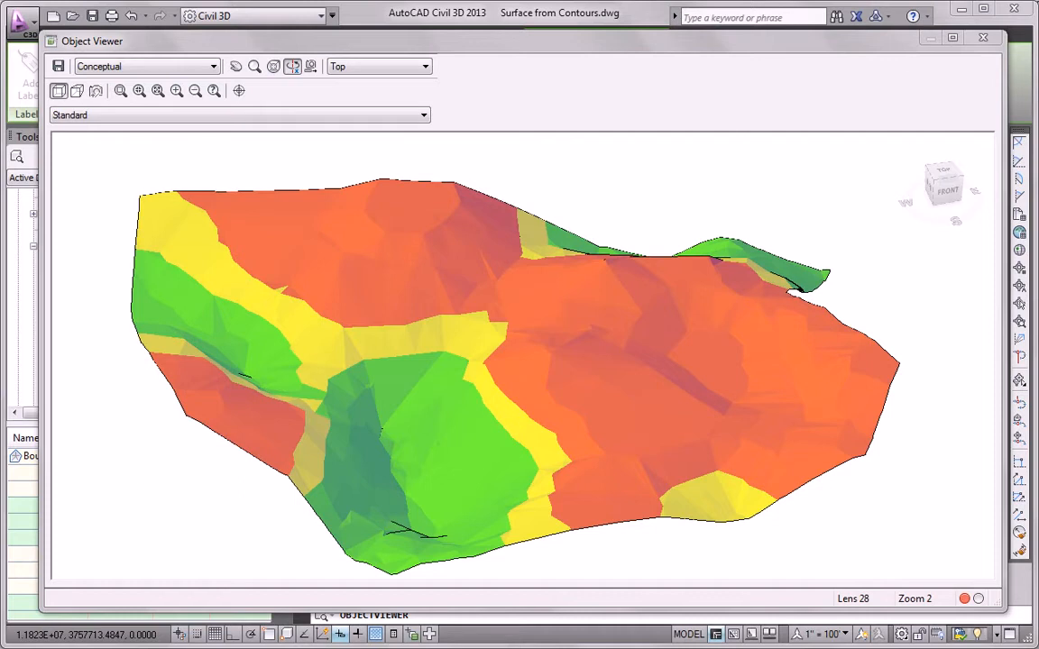
{"action": "left_click", "coordinate": [982, 37]}
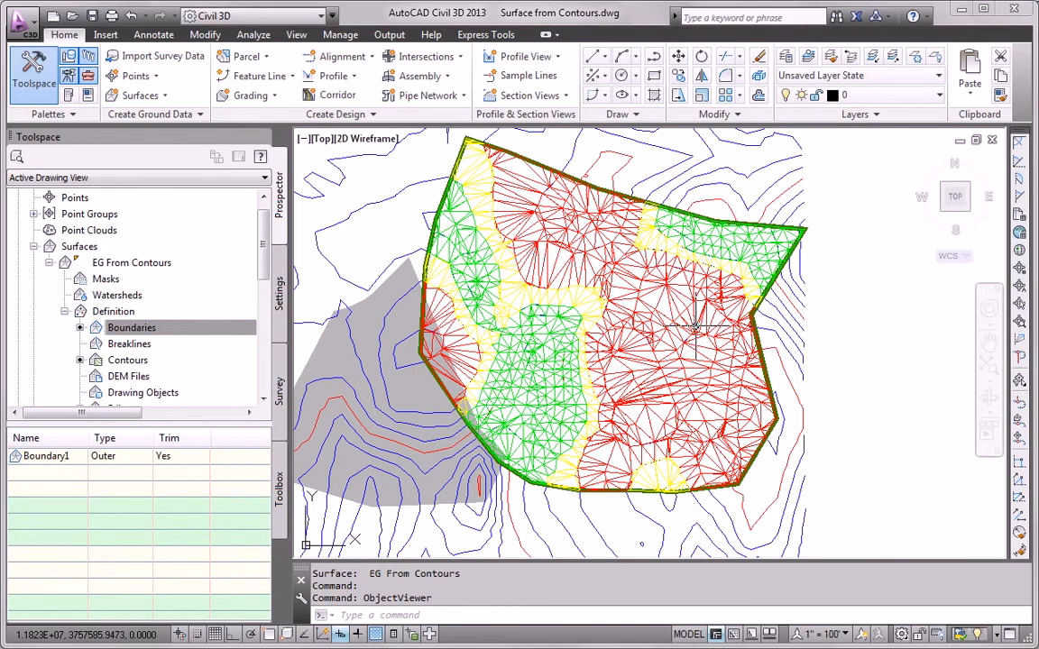
- Switch EG From Contours back to the C-Existing Contours (5') style in Surface Properties
{"action": "left_click", "coordinate": [631, 296]}
{"action": "mouse_move", "coordinate": [702, 332]}
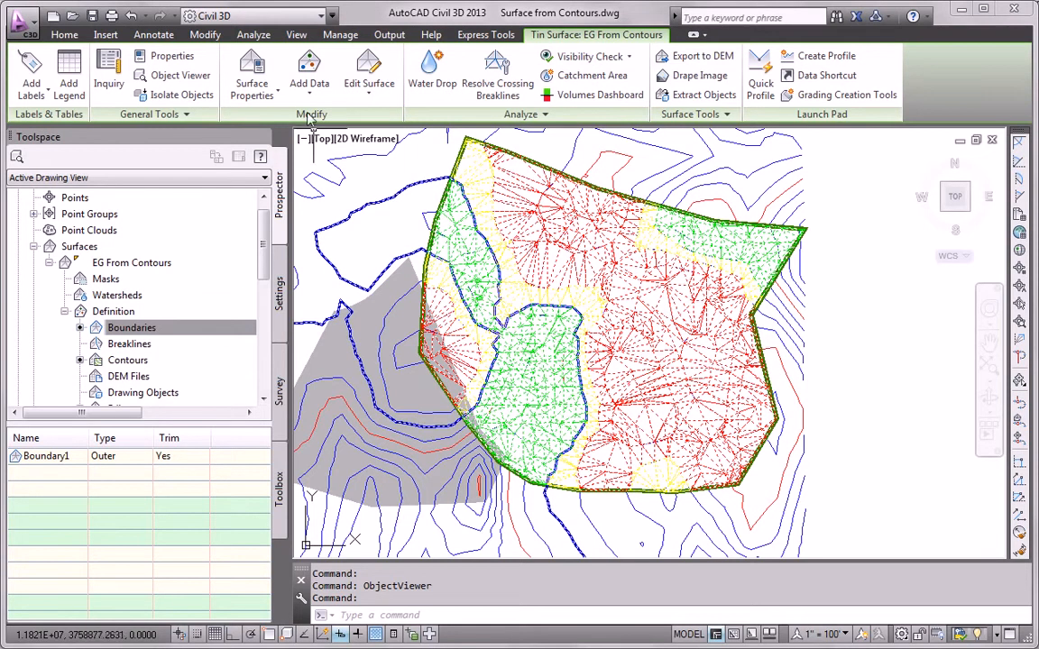
{"action": "left_click", "coordinate": [253, 74]}
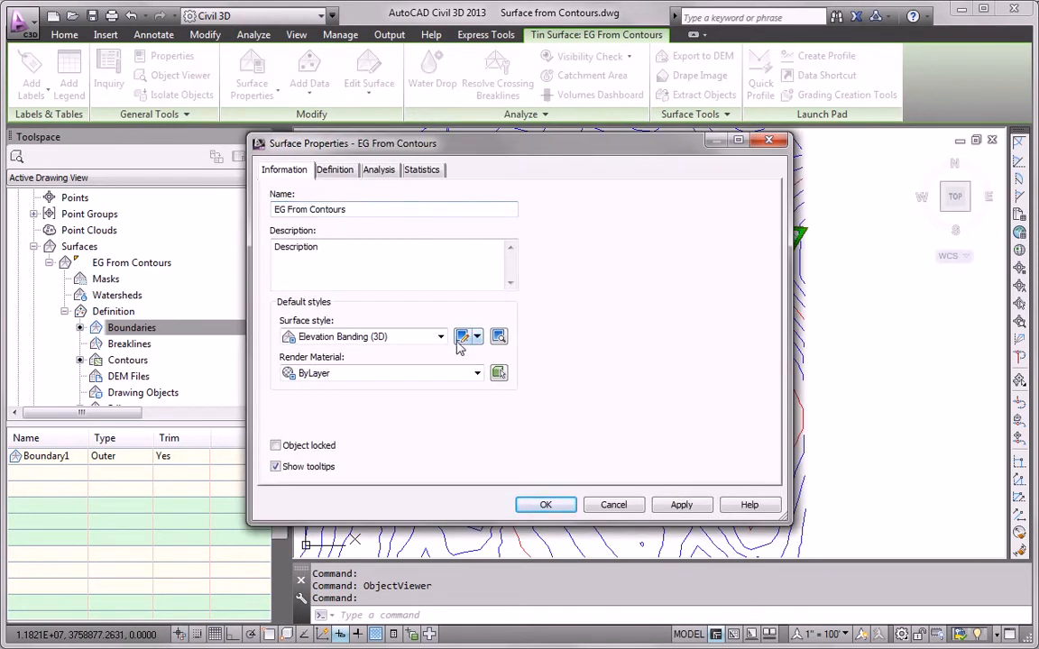
{"action": "left_click", "coordinate": [441, 337]}
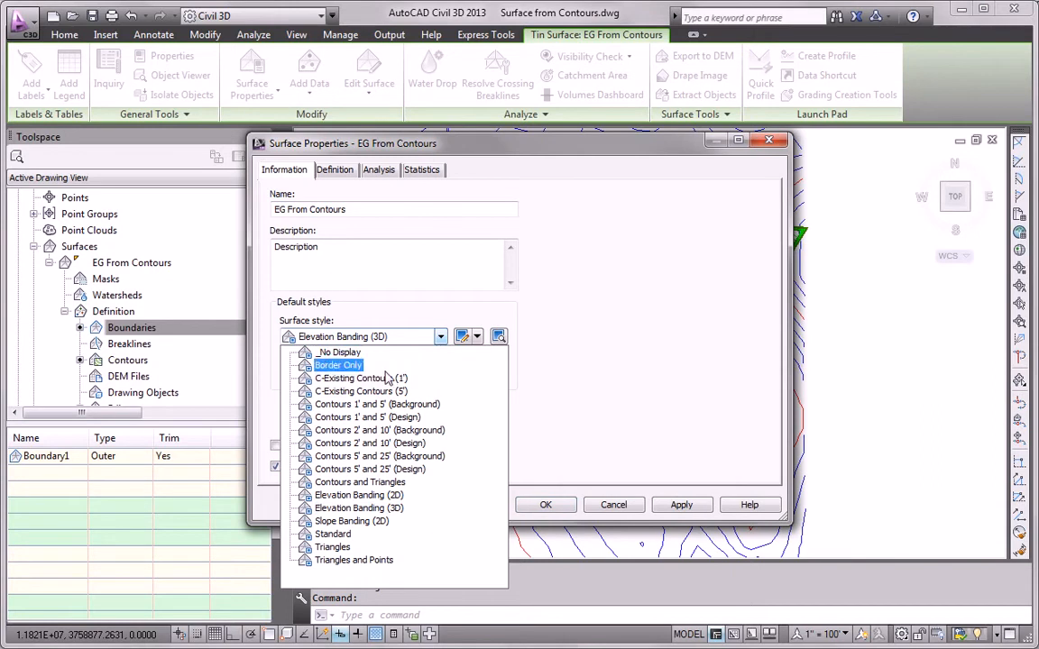
{"action": "left_click", "coordinate": [343, 394]}
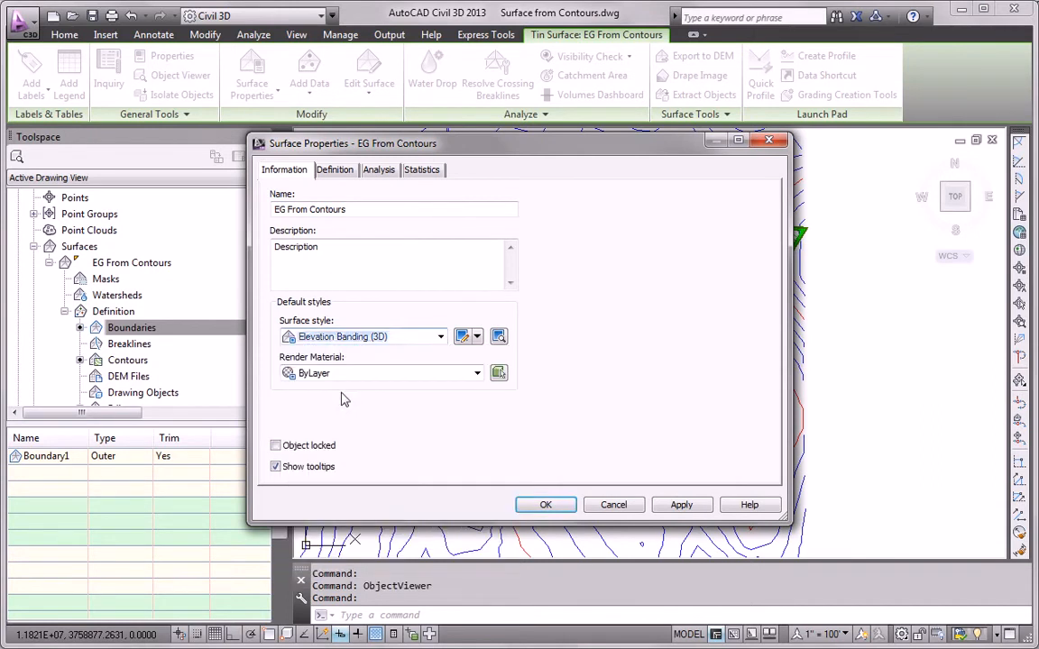
{"action": "left_click", "coordinate": [541, 504]}
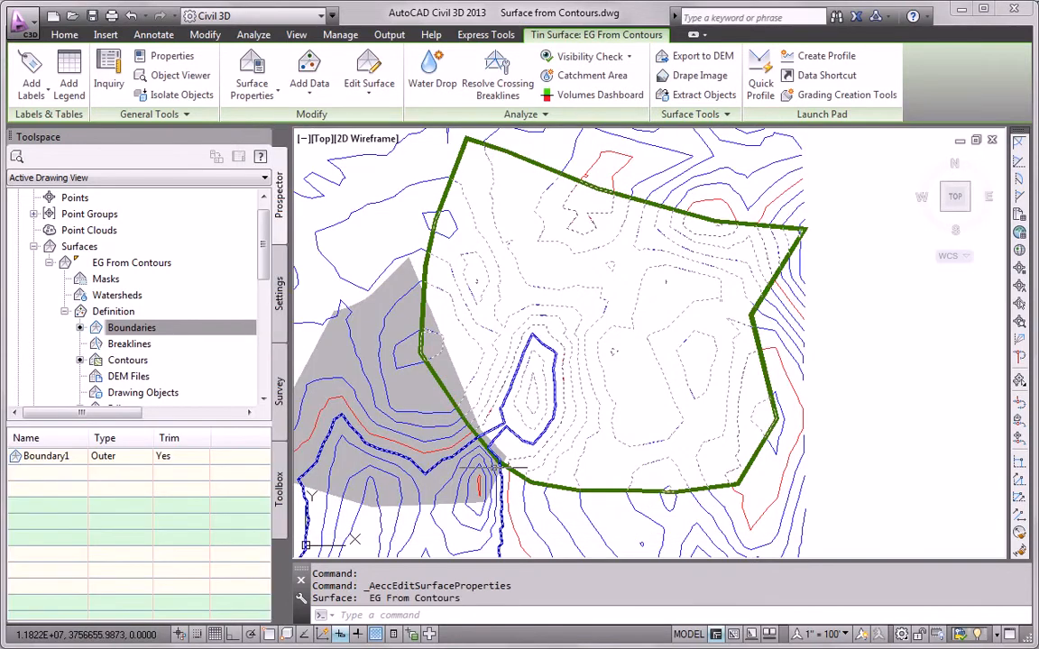
- Clear the surface selection, pan slightly, and bring up the Annotate ribbon tools
{"action": "key", "text": "Escape"}
{"action": "middle_click_drag", "start_coordinate": [591, 403], "coordinate": [557, 416]}
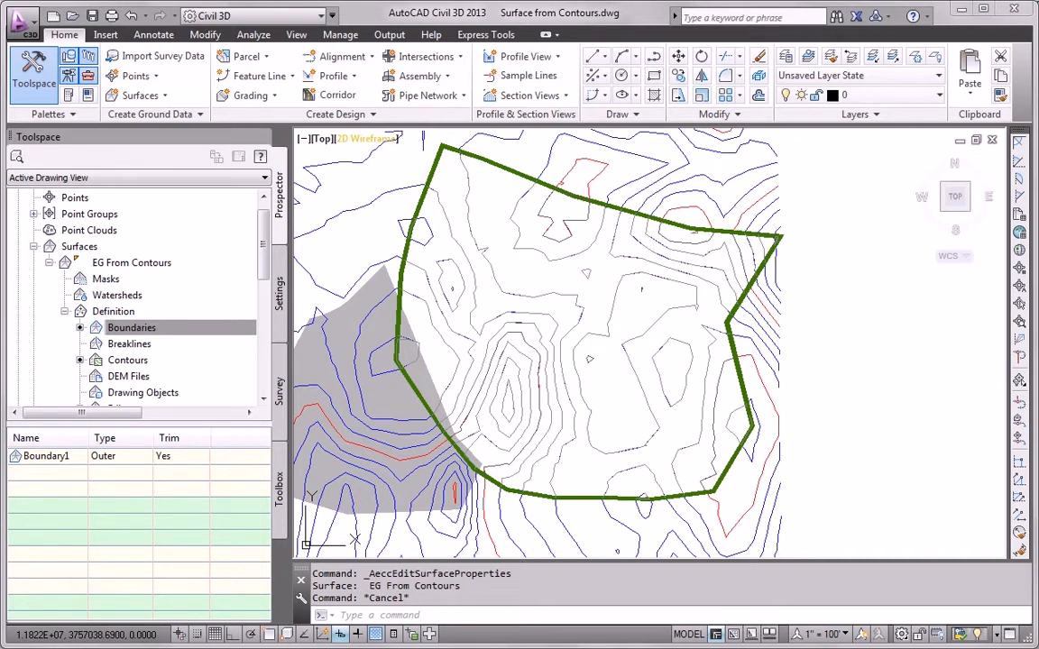
{"action": "left_click", "coordinate": [149, 36]}
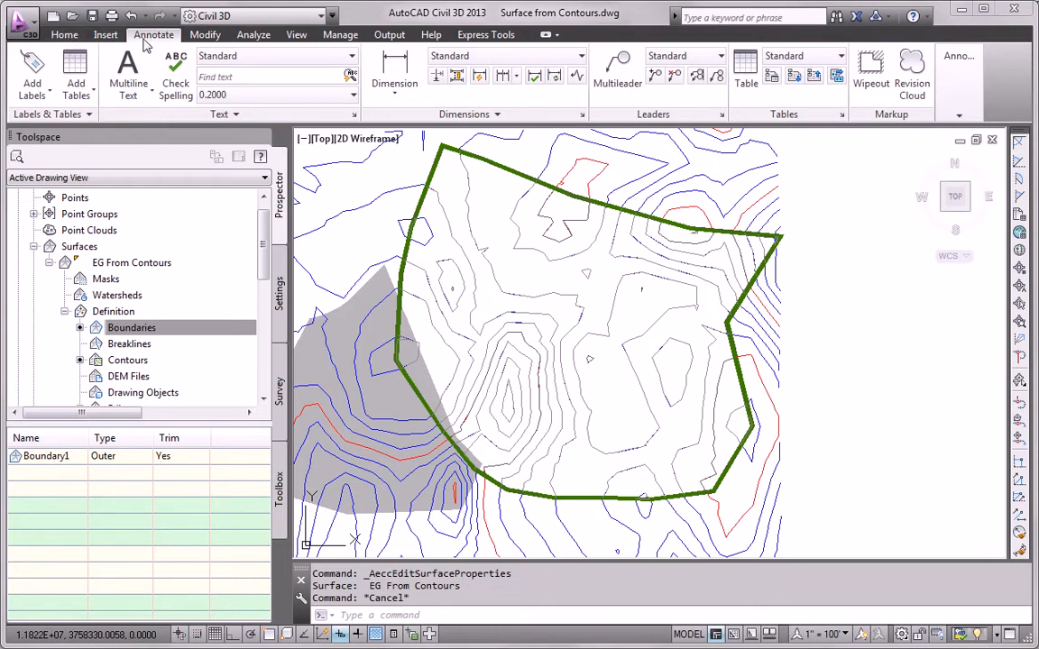
{"action": "left_click", "coordinate": [33, 70]}
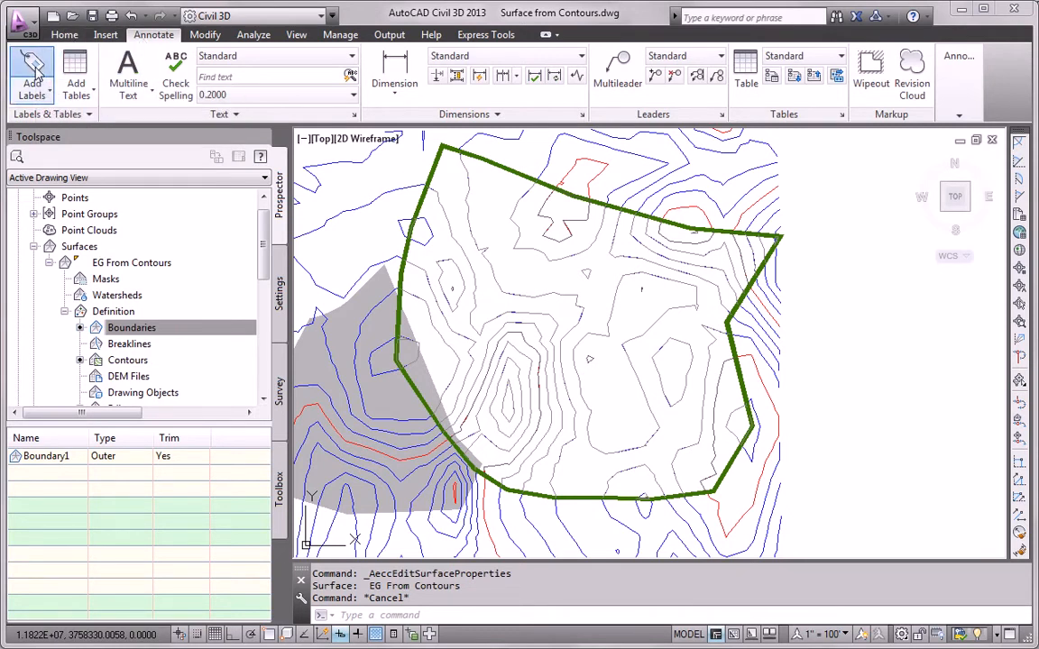
{"action": "left_click_drag", "start_coordinate": [72, 14], "coordinate": [86, 59]}
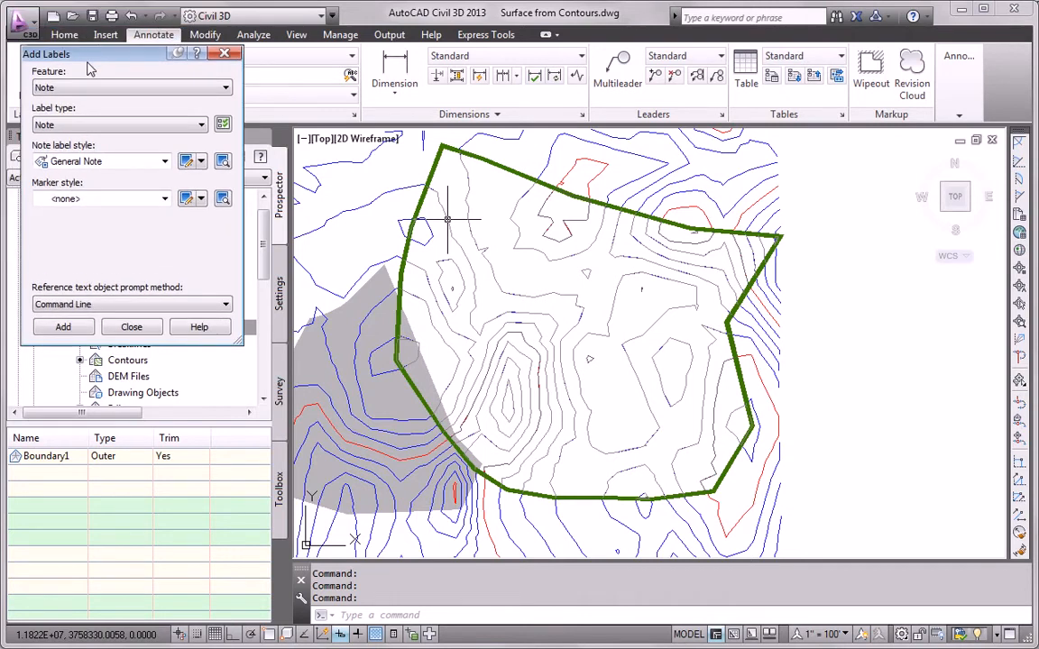
{"action": "left_click", "coordinate": [129, 327]}
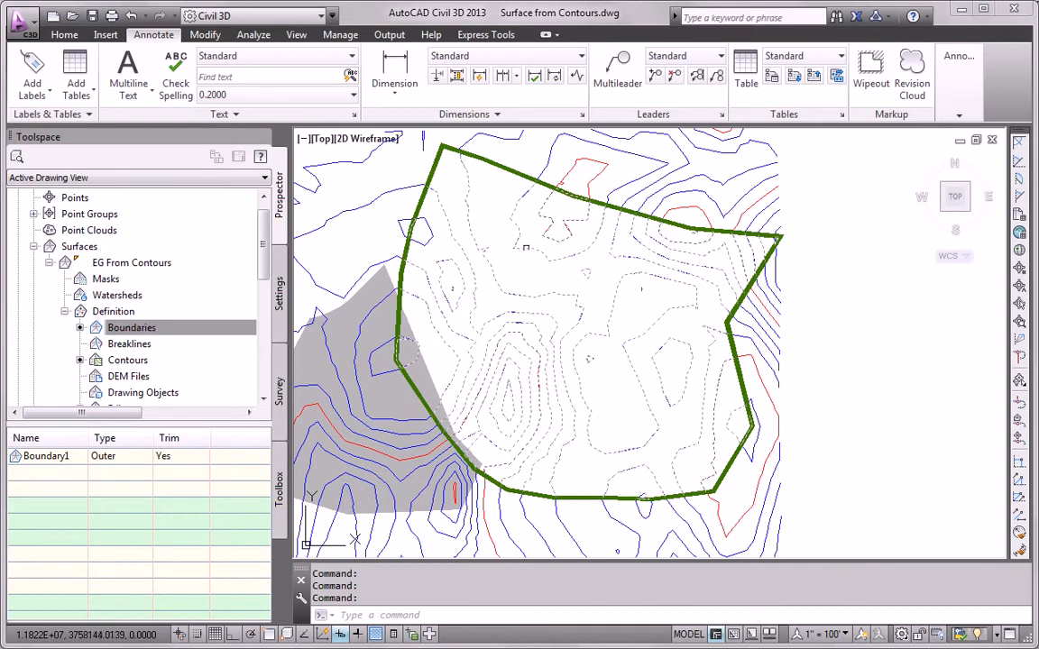
{"action": "left_click", "coordinate": [472, 223]}
{"action": "left_click", "coordinate": [47, 94]}
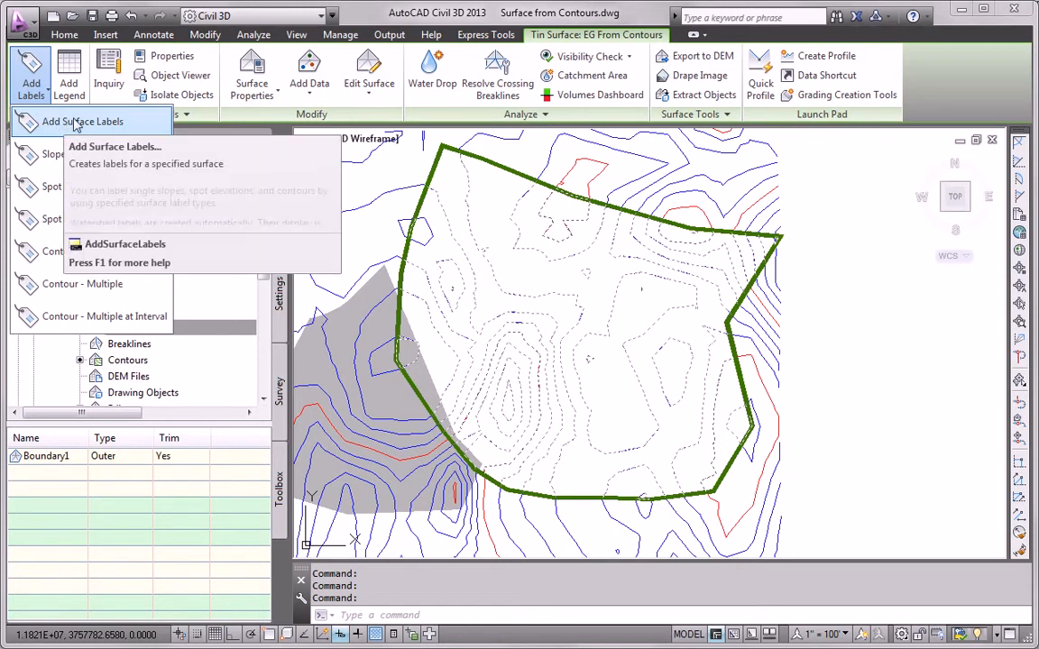
{"action": "left_click", "coordinate": [60, 125]}
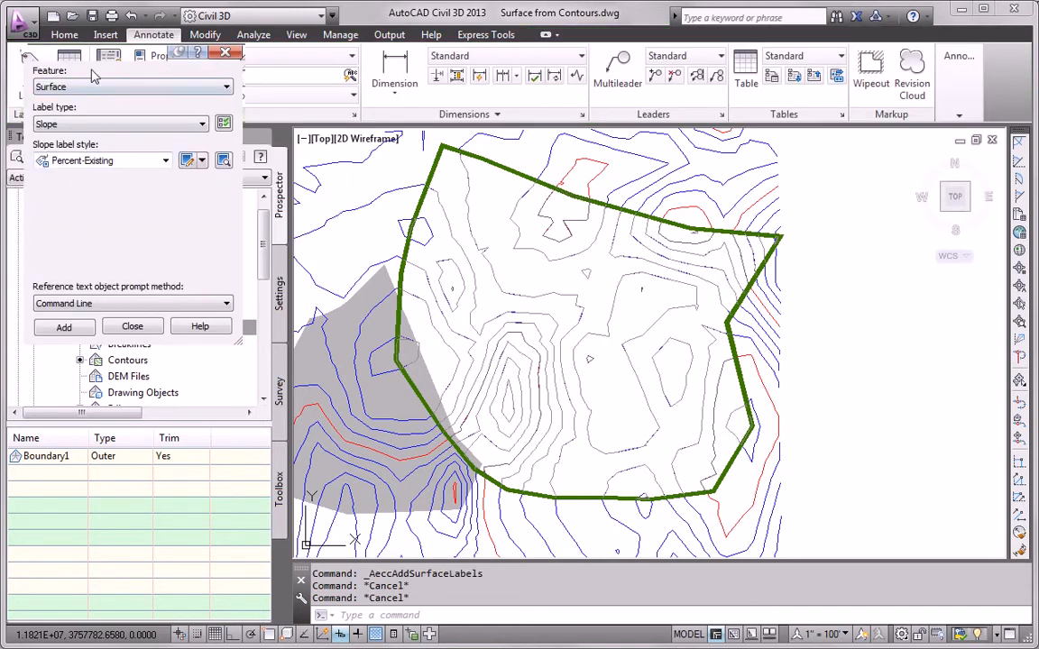
{"action": "left_click", "coordinate": [132, 327]}
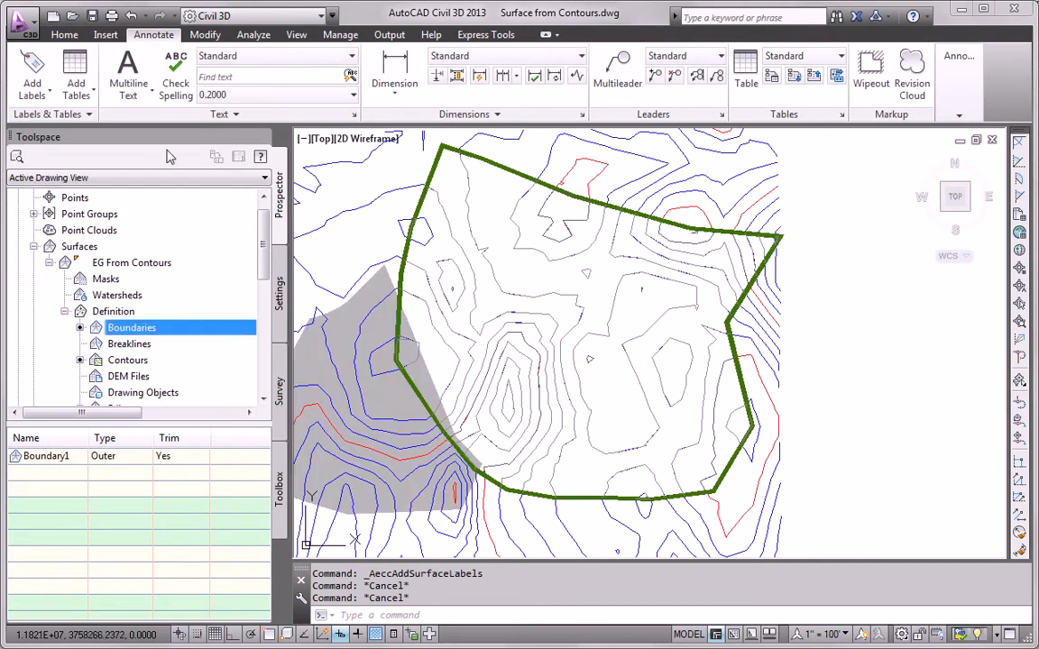
{"action": "left_click", "coordinate": [40, 100]}
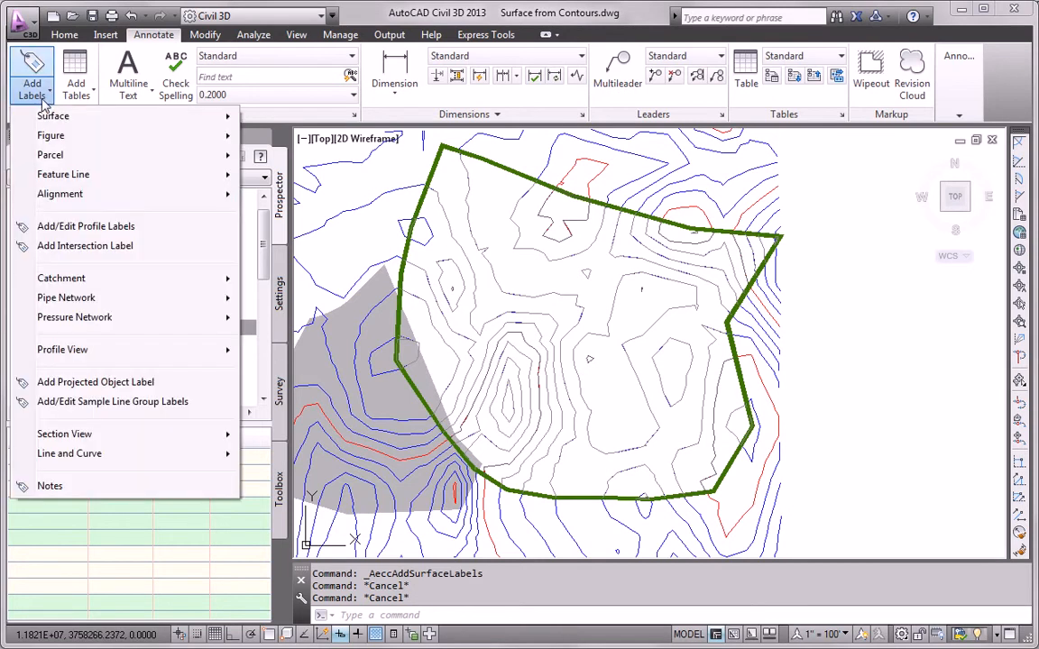
{"action": "mouse_move", "coordinate": [86, 122]}
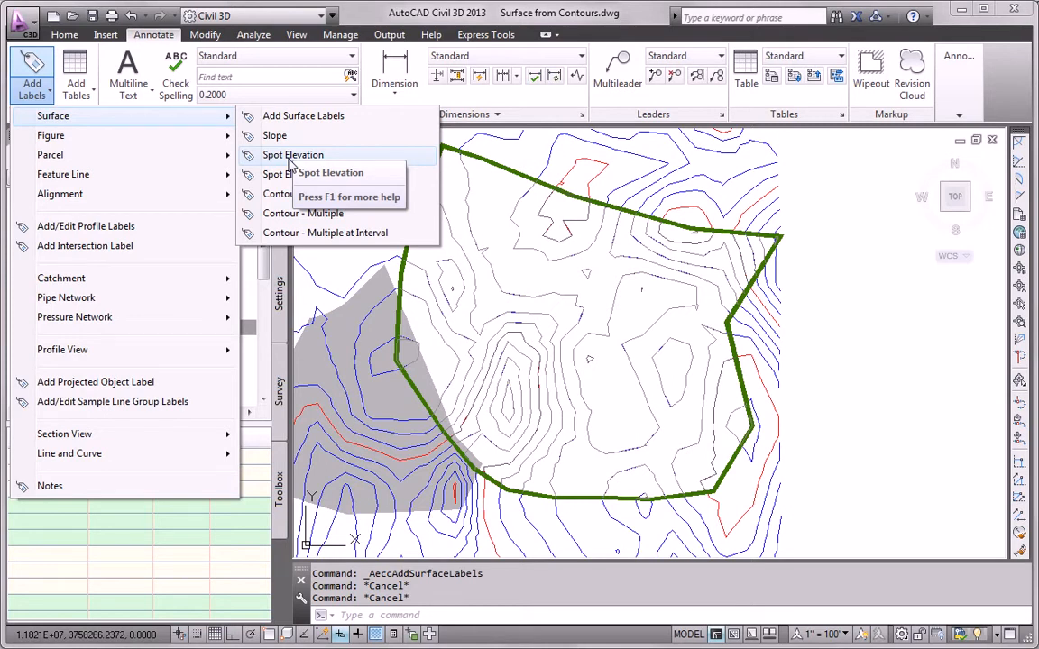
{"action": "key", "text": "Escape"}
{"action": "key", "text": "Escape"}
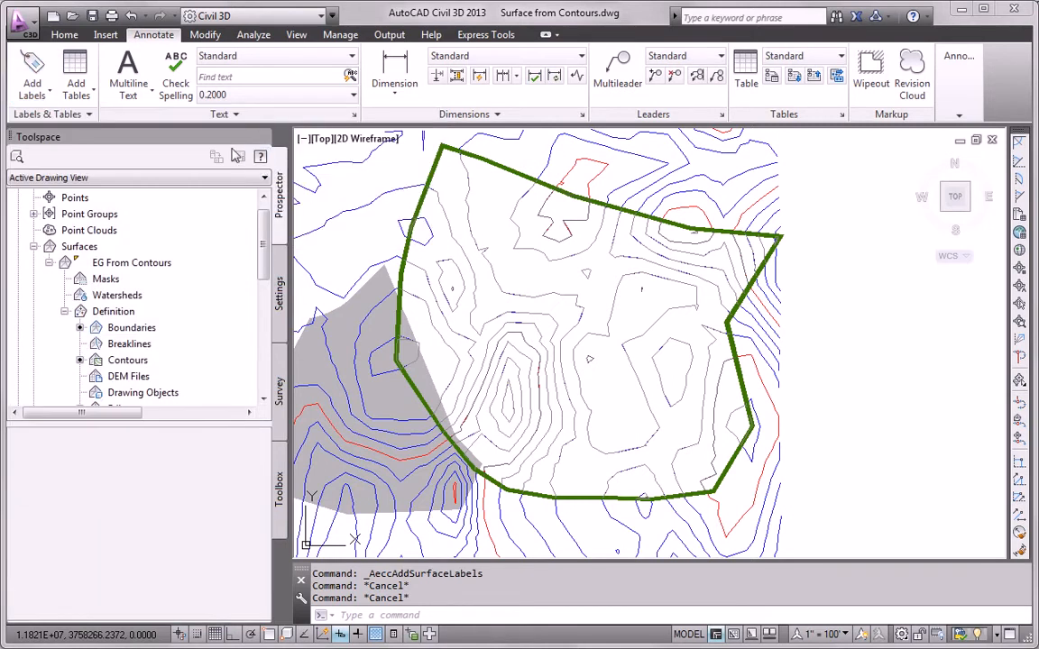
- Set Add Labels to the Surface feature with the Spot Elevation label type
{"action": "left_click", "coordinate": [36, 71]}
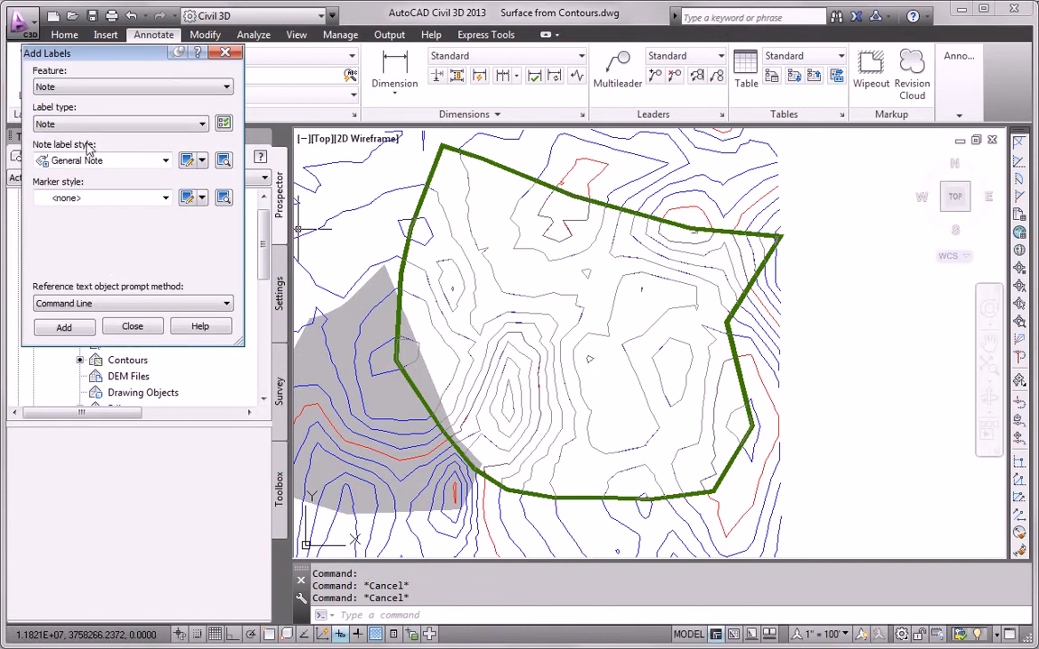
{"action": "left_click_drag", "start_coordinate": [95, 59], "coordinate": [97, 68]}
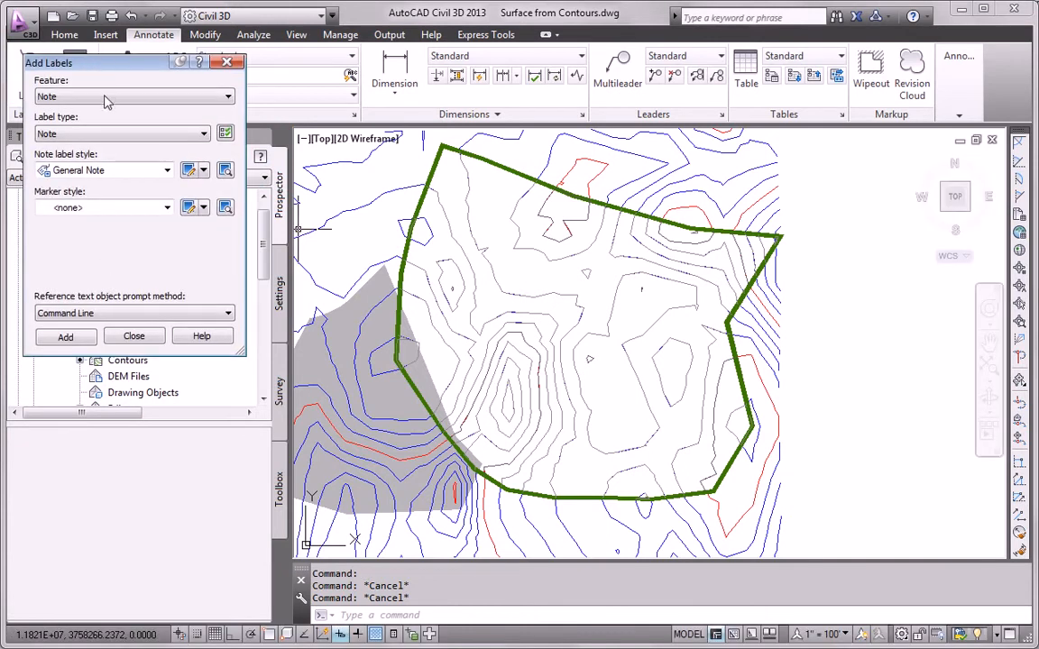
{"action": "left_click", "coordinate": [97, 95]}
{"action": "left_click", "coordinate": [81, 174]}
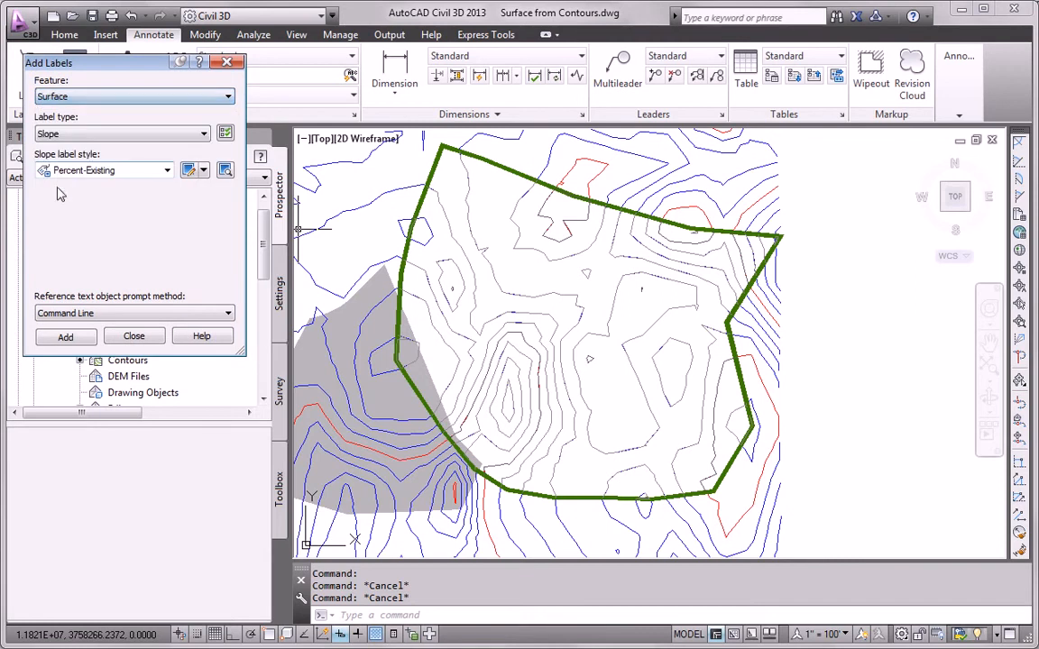
{"action": "left_click", "coordinate": [91, 134]}
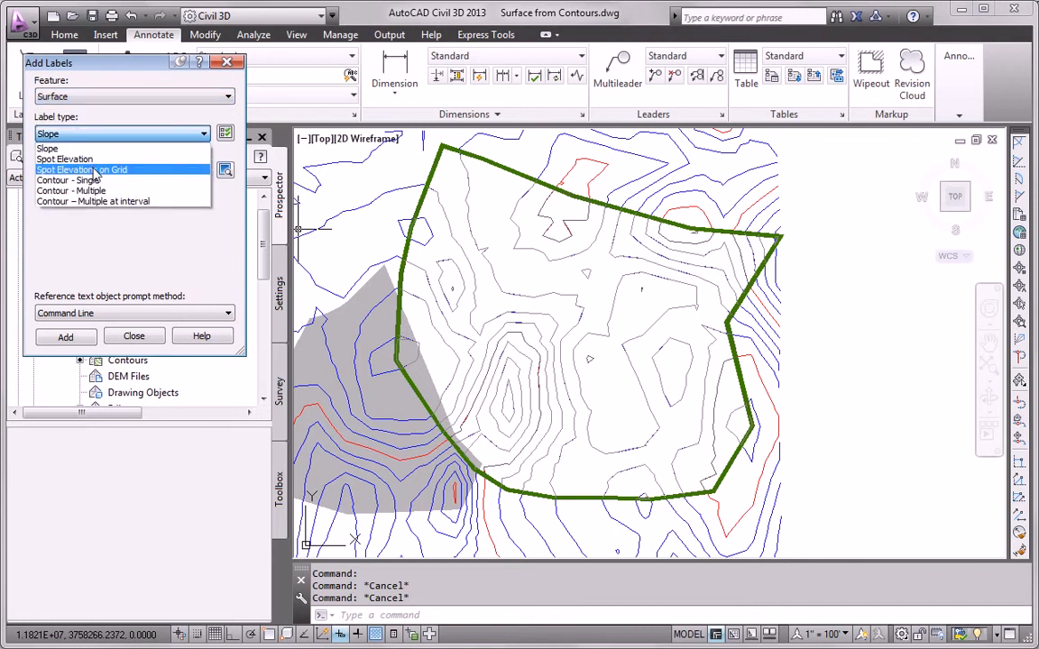
{"action": "left_click", "coordinate": [86, 159]}
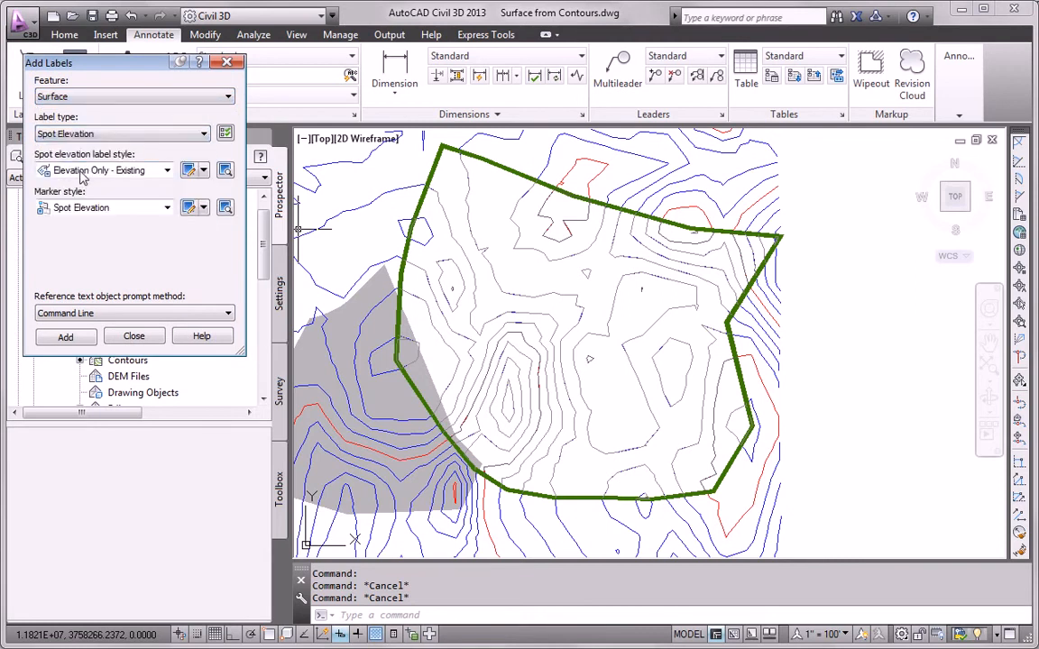
{"action": "left_click", "coordinate": [66, 336]}
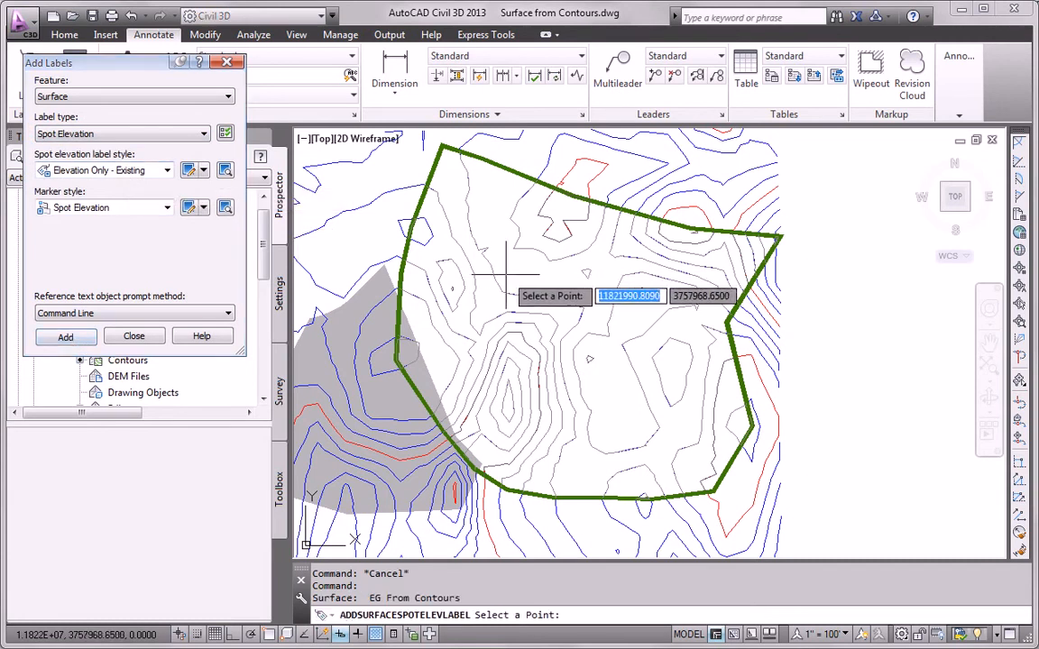
- Place spot elevation labels such as 200.00, 191.88 and 175.00 across the surface
{"action": "scroll", "coordinate": [587, 365], "scroll_direction": "up", "scroll_amount": 4}
{"action": "left_click", "coordinate": [586, 351]}
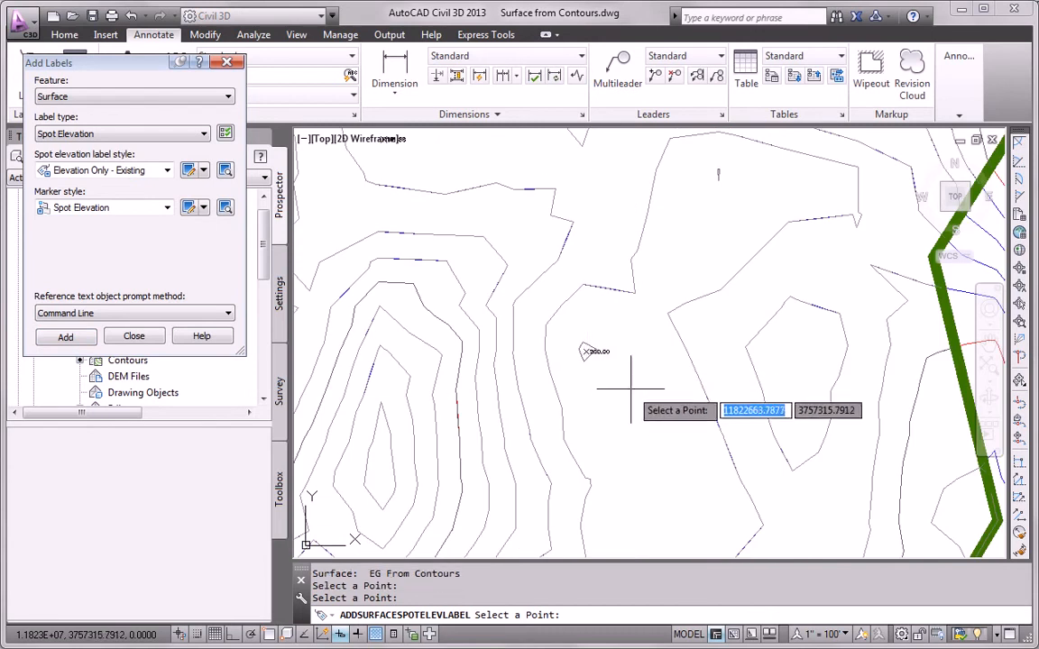
{"action": "left_click", "coordinate": [795, 365]}
{"action": "scroll", "coordinate": [798, 401], "scroll_direction": "down", "scroll_amount": 4}
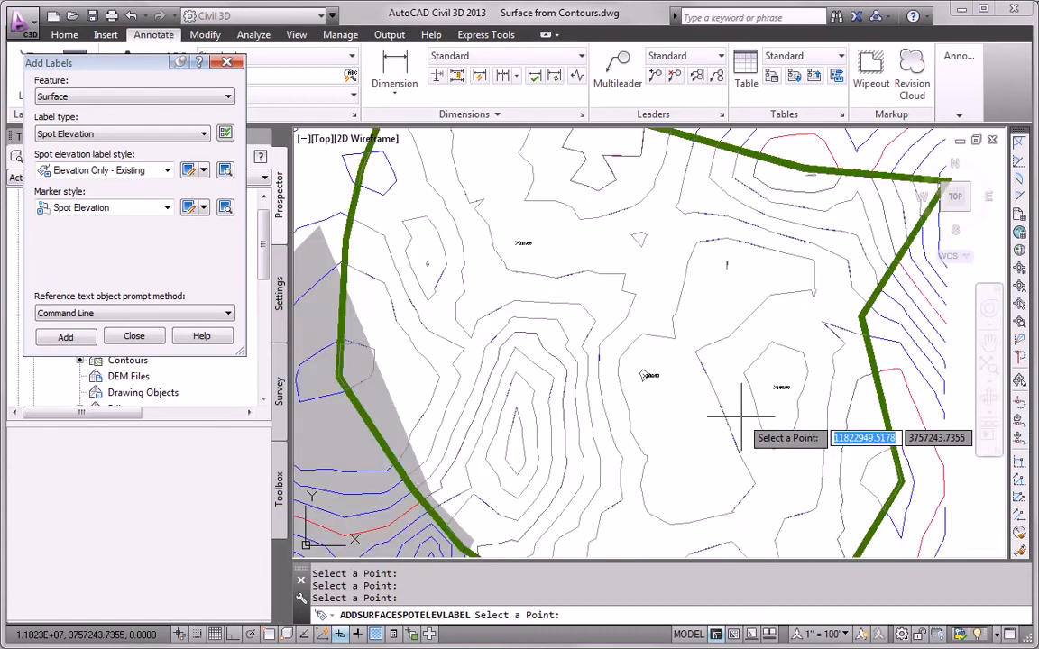
{"action": "scroll", "coordinate": [622, 422], "scroll_direction": "up", "scroll_amount": 4}
{"action": "left_click", "coordinate": [603, 413]}
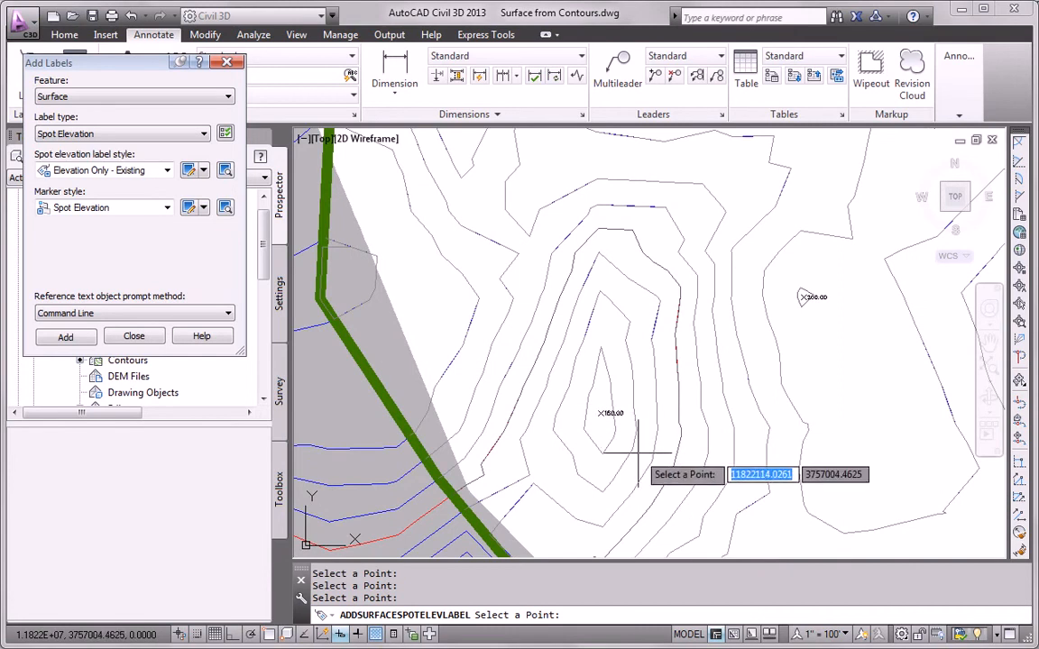
{"action": "scroll", "coordinate": [645, 449], "scroll_direction": "down", "scroll_amount": 4}
{"action": "scroll", "coordinate": [712, 281], "scroll_direction": "up", "scroll_amount": 2}
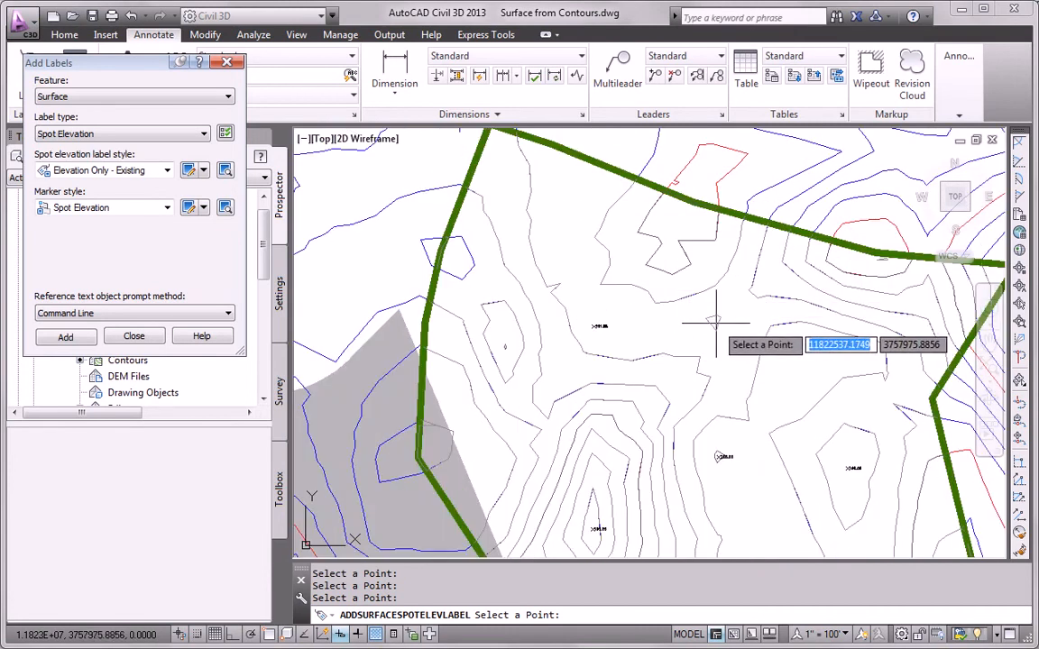
{"action": "left_click", "coordinate": [716, 321]}
{"action": "left_click", "coordinate": [671, 235]}
{"action": "scroll", "coordinate": [501, 349], "scroll_direction": "up", "scroll_amount": 3}
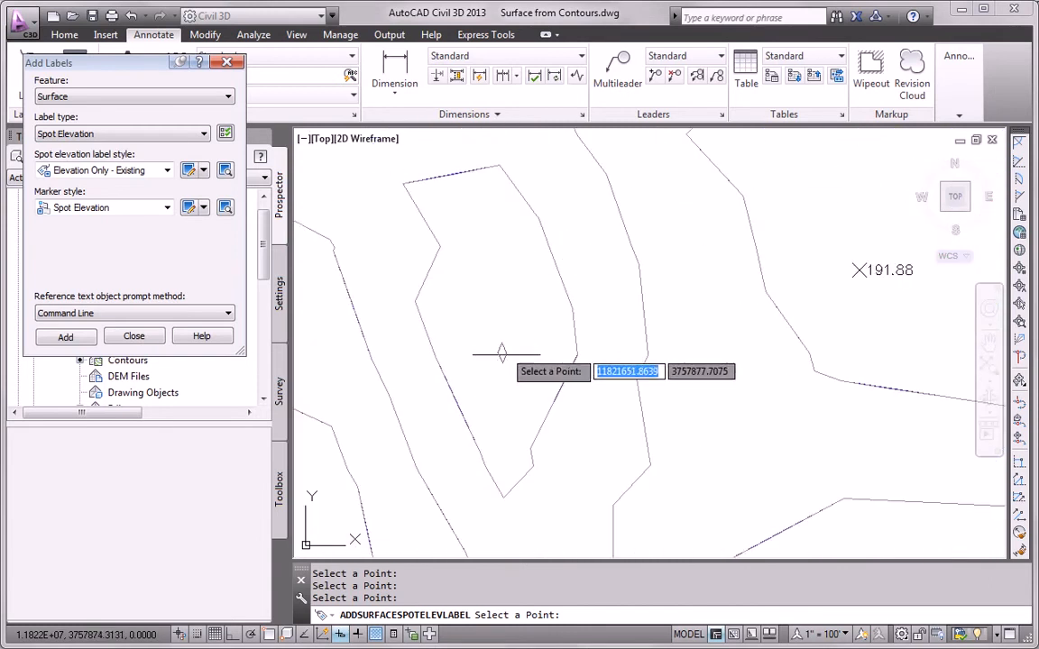
{"action": "left_click", "coordinate": [502, 352]}
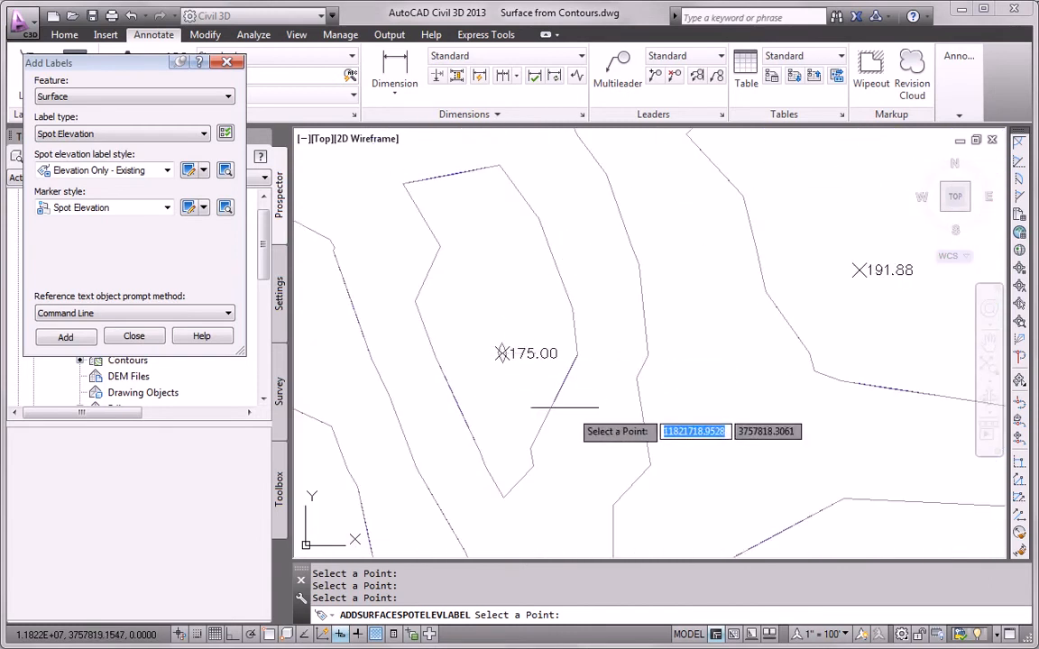
{"action": "scroll", "coordinate": [451, 383], "scroll_direction": "down", "scroll_amount": 4}
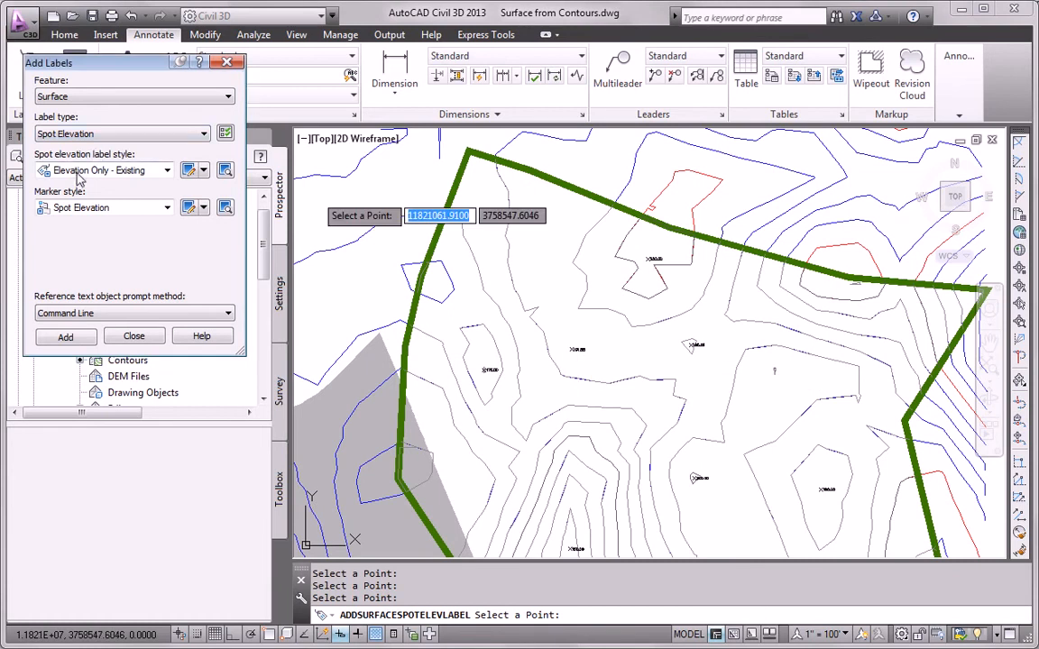
{"action": "left_click", "coordinate": [81, 135]}
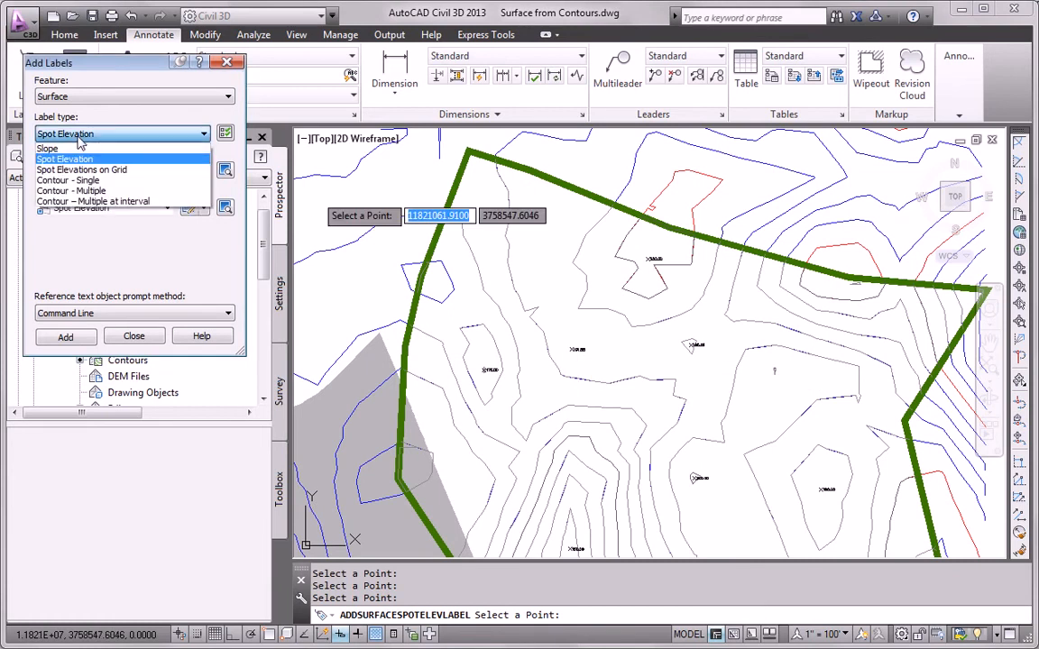
- Choose the Slope label type with Percent-Existing style and one-point slope labels
{"action": "left_click", "coordinate": [49, 148]}
{"action": "left_click", "coordinate": [75, 171]}
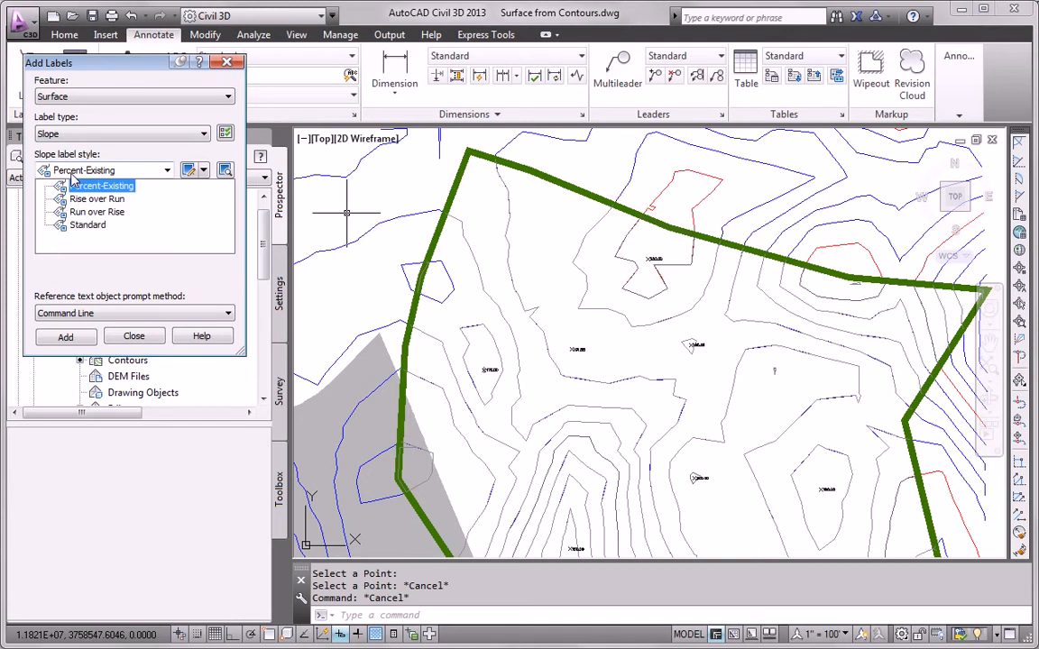
{"action": "left_click", "coordinate": [77, 186]}
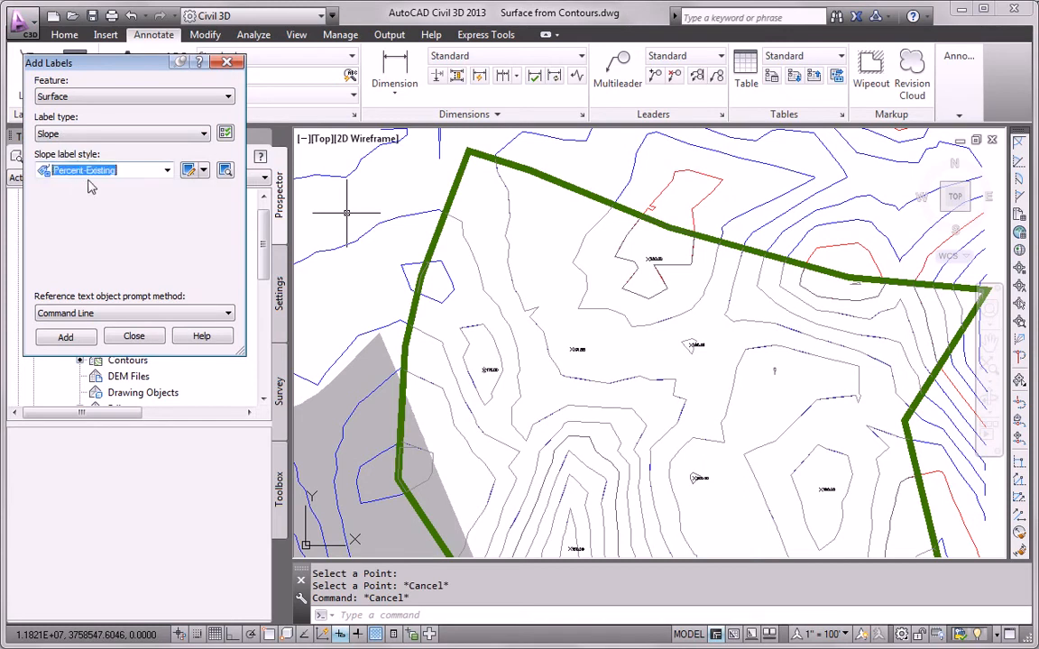
{"action": "left_click", "coordinate": [67, 337]}
{"action": "key", "text": "Down"}
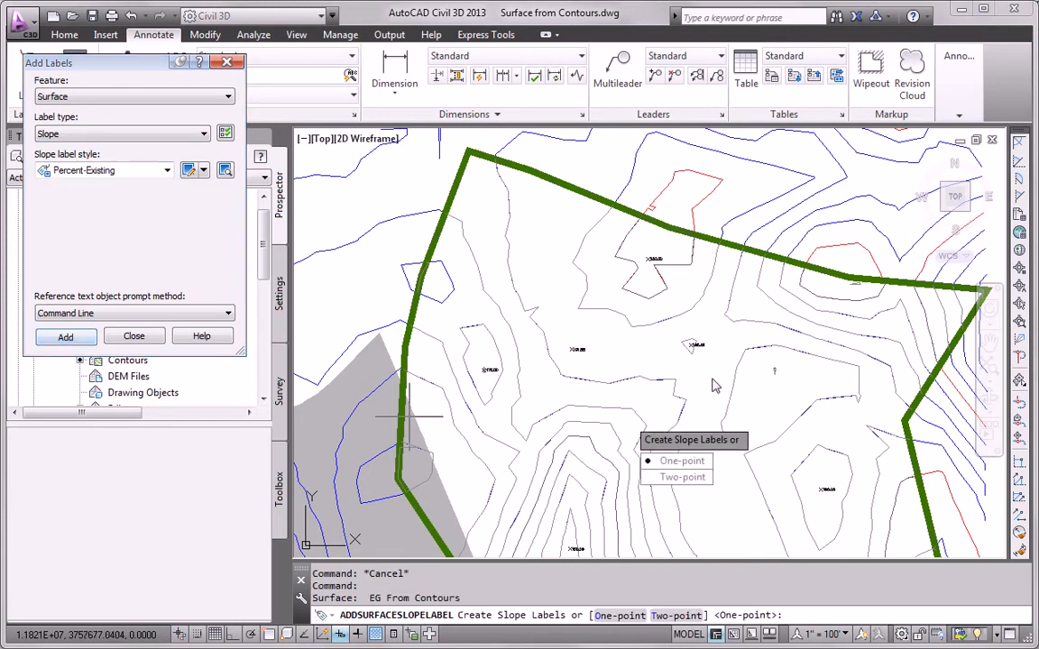
{"action": "left_click", "coordinate": [676, 461]}
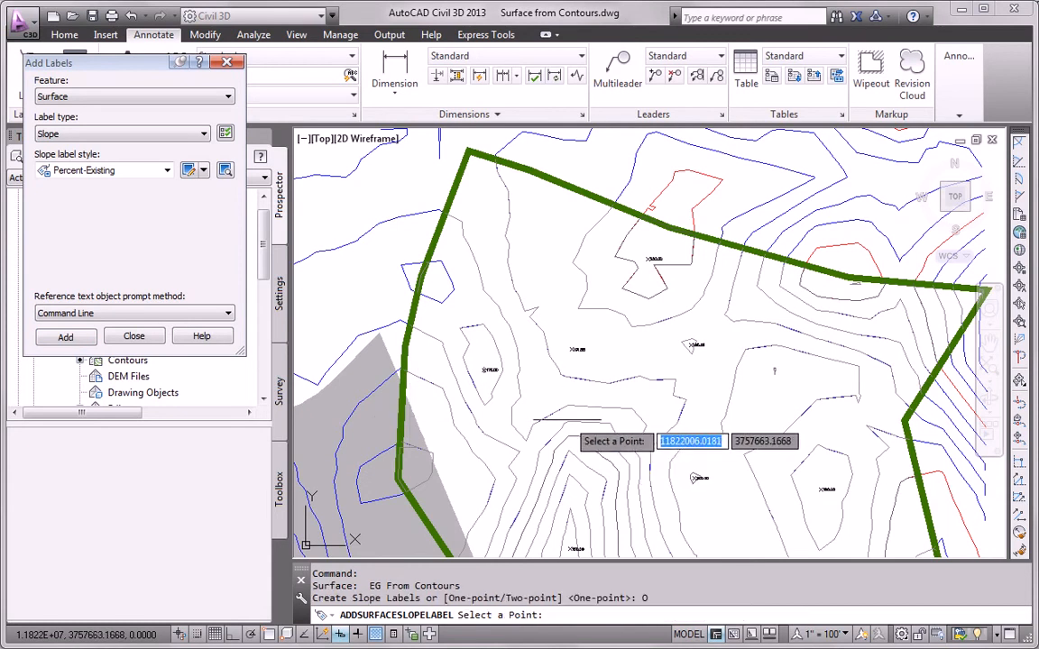
- Place one-point slope labels, such as -2.3%, at several spots on the surface
{"action": "scroll", "coordinate": [646, 324], "scroll_direction": "up", "scroll_amount": 5}
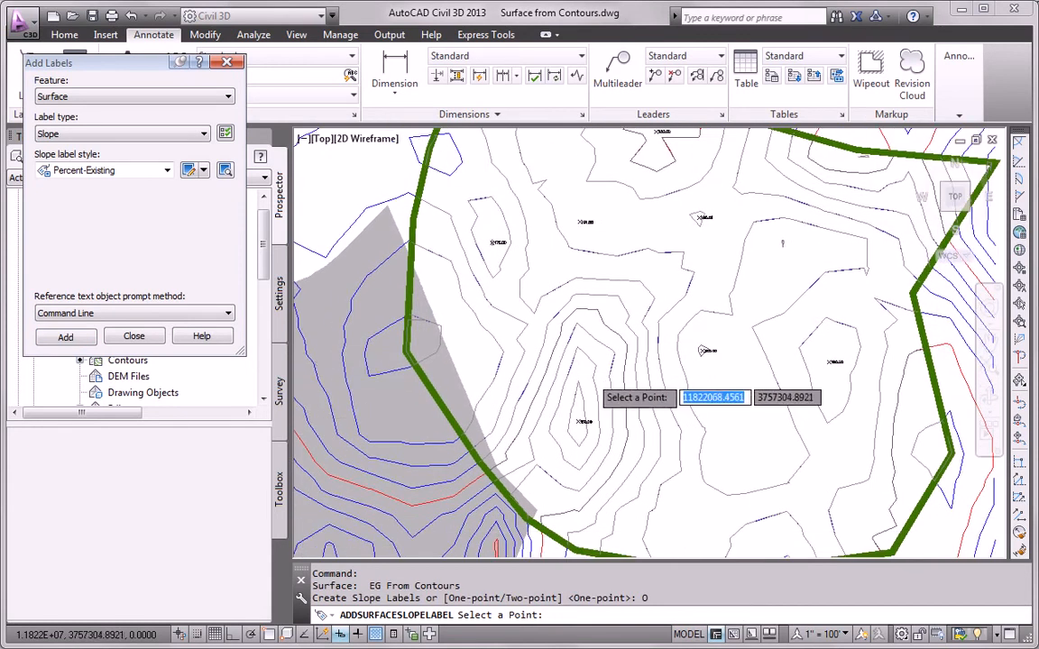
{"action": "left_click", "coordinate": [562, 358]}
{"action": "middle_click_drag", "start_coordinate": [595, 419], "coordinate": [595, 359]}
{"action": "scroll", "coordinate": [606, 387], "scroll_direction": "down", "scroll_amount": 2}
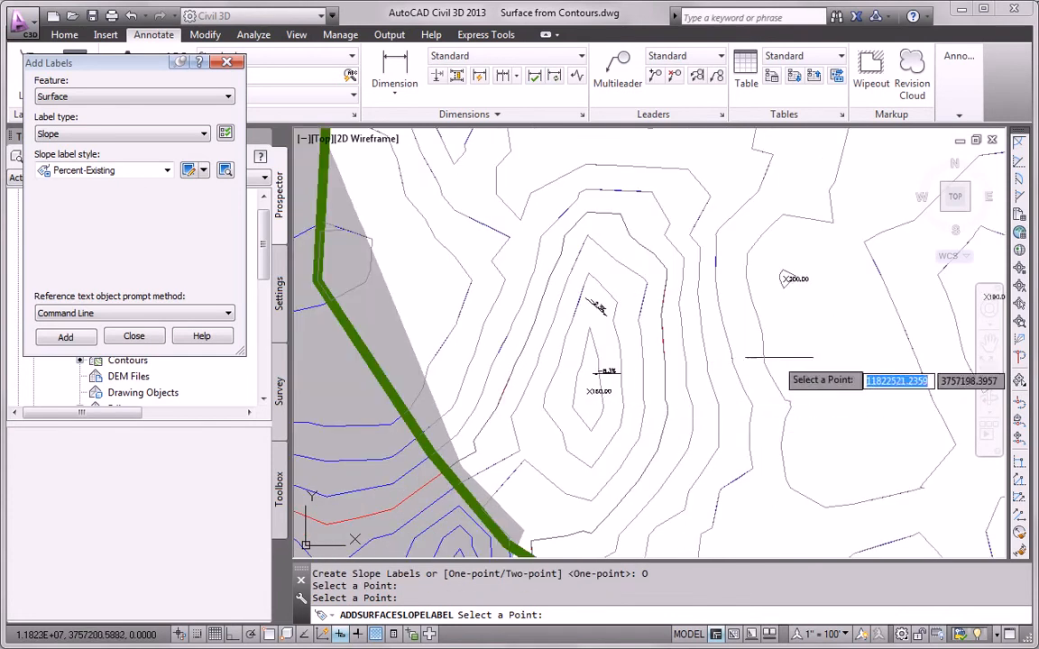
{"action": "scroll", "coordinate": [753, 361], "scroll_direction": "down", "scroll_amount": 2}
{"action": "left_click", "coordinate": [732, 361]}
{"action": "mouse_move", "coordinate": [839, 259]}
{"action": "middle_mouse_down"}
{"action": "mouse_move", "coordinate": [646, 380]}
{"action": "mouse_move", "coordinate": [540, 178]}
{"action": "middle_mouse_up"}
{"action": "scroll", "coordinate": [726, 285], "scroll_direction": "up", "scroll_amount": 2}
{"action": "left_click", "coordinate": [711, 276]}
{"action": "middle_click_drag", "start_coordinate": [605, 393], "coordinate": [576, 301]}
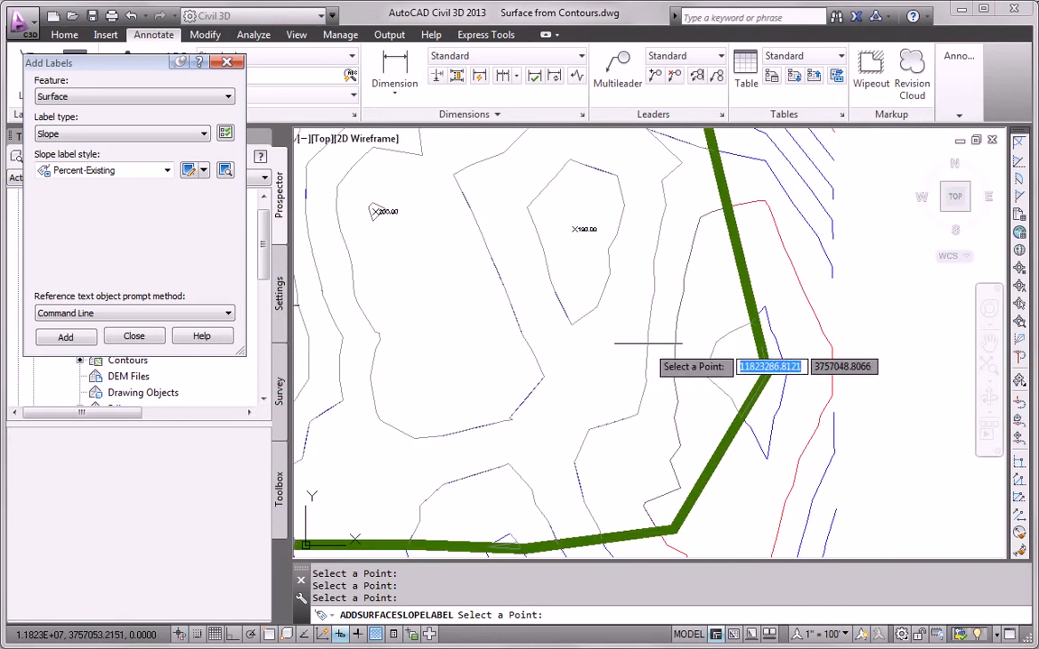
{"action": "left_click", "coordinate": [659, 320]}
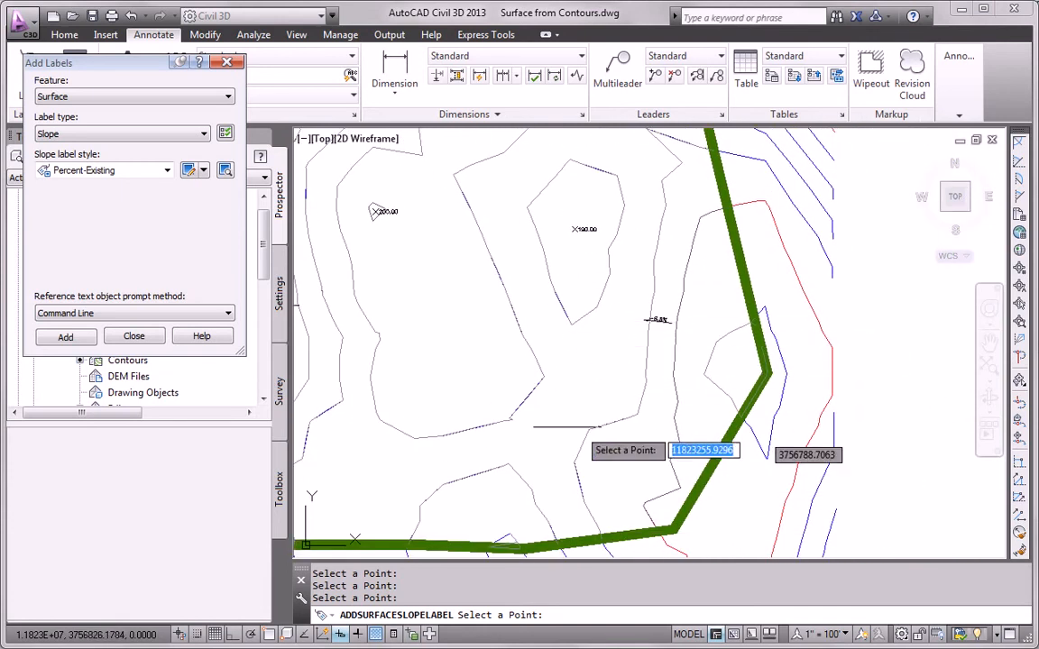
- Place a two-point slope label reading 0.5% between two points on EG From Contours
{"action": "left_click", "coordinate": [71, 344]}
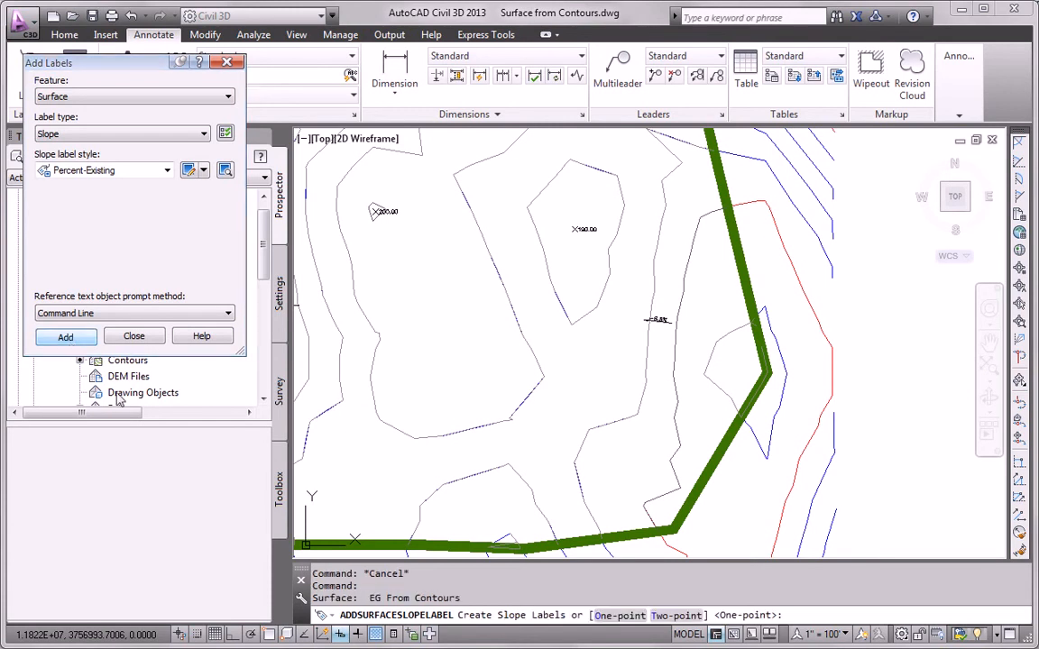
{"action": "left_click", "coordinate": [608, 615]}
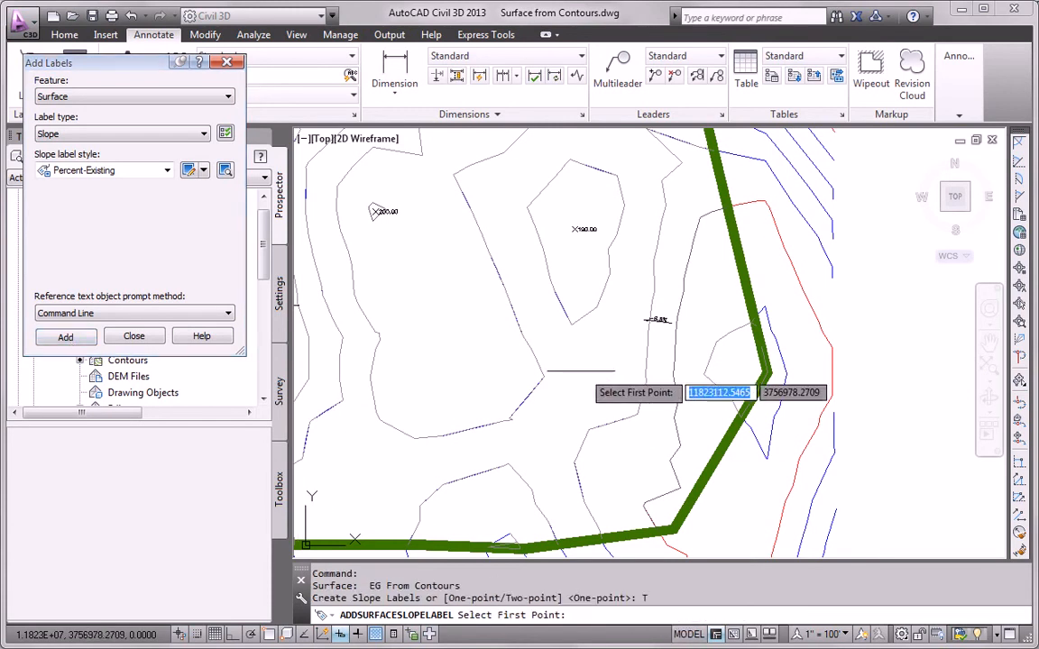
{"action": "scroll", "coordinate": [494, 310], "scroll_direction": "down", "scroll_amount": 2}
{"action": "middle_click_drag", "start_coordinate": [501, 316], "coordinate": [548, 394]}
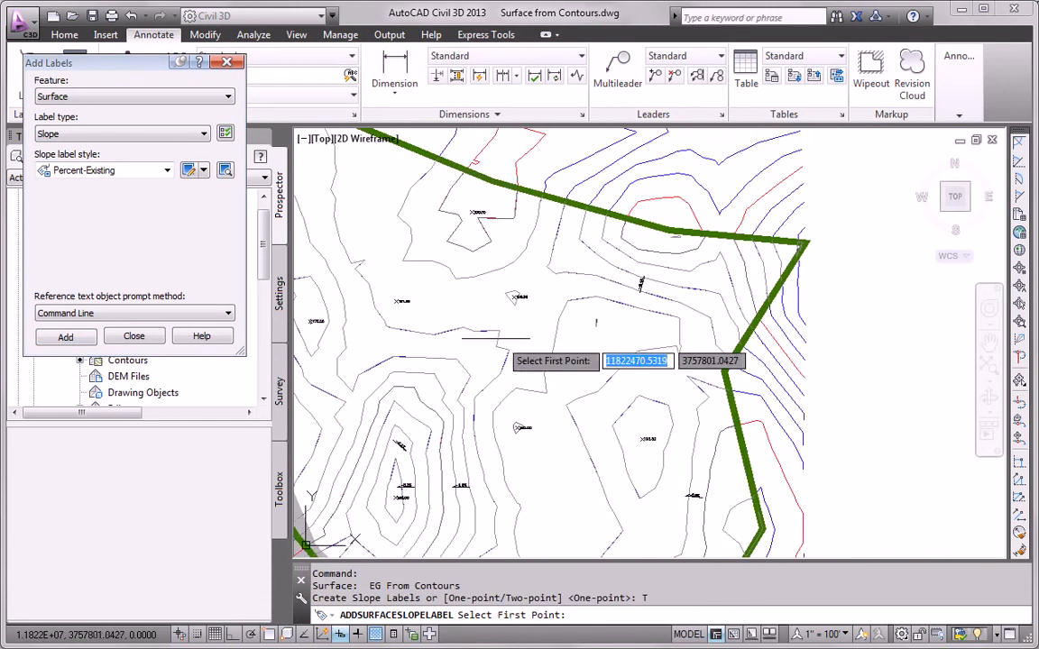
{"action": "left_click", "coordinate": [460, 353]}
{"action": "left_click", "coordinate": [412, 348]}
{"action": "scroll", "coordinate": [428, 358], "scroll_direction": "up", "scroll_amount": 6}
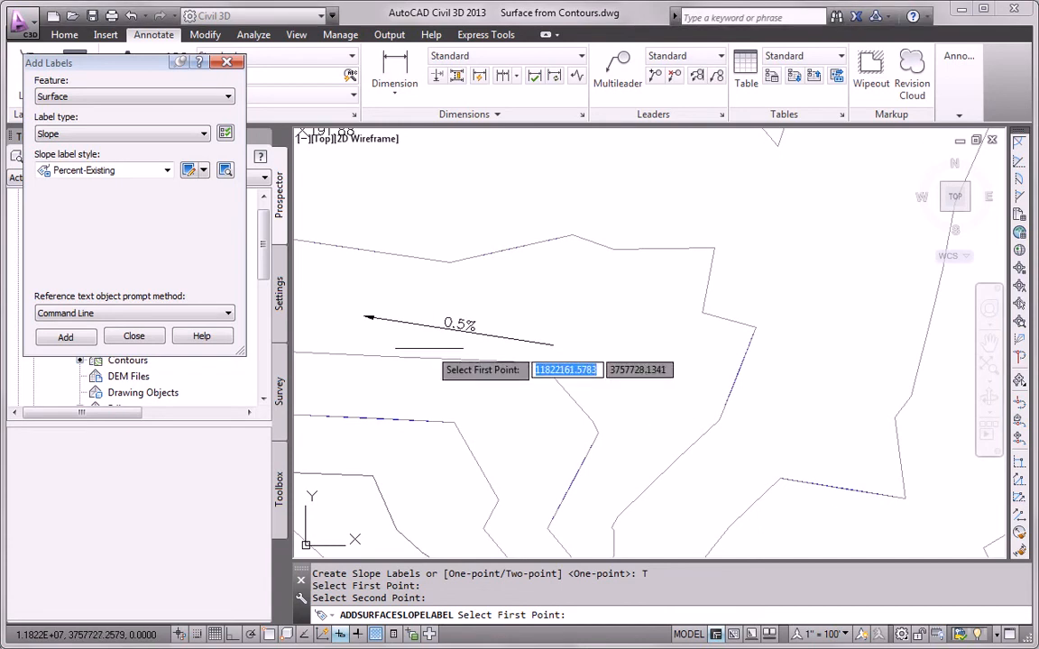
{"action": "key", "text": "Escape"}
{"action": "scroll", "coordinate": [508, 404], "scroll_direction": "down", "scroll_amount": 5}
{"action": "middle_click_drag", "start_coordinate": [507, 404], "coordinate": [563, 366]}
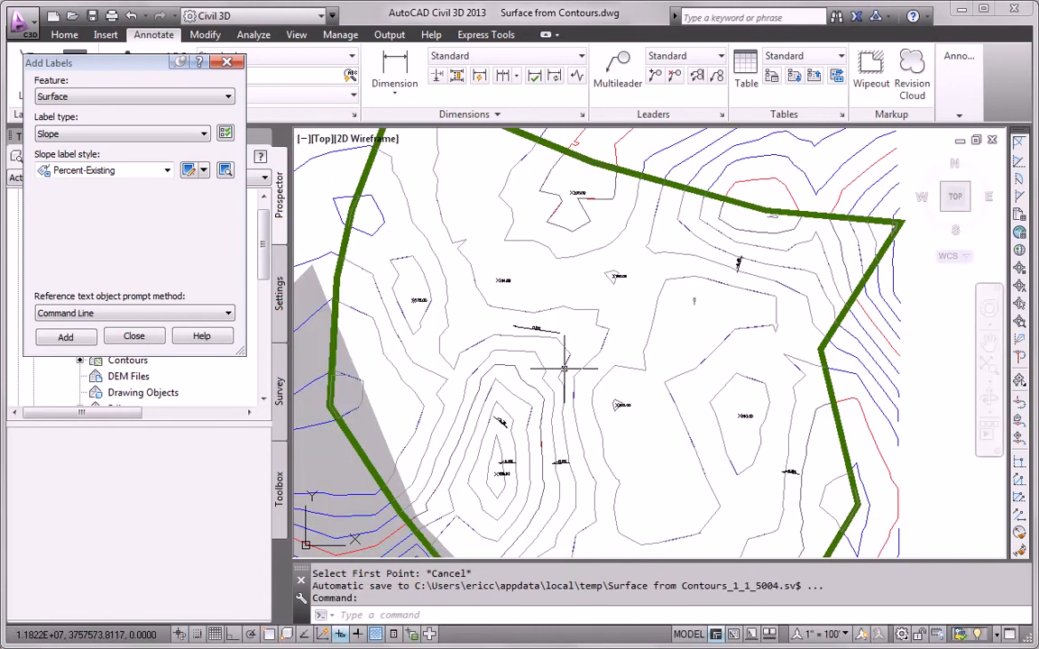
- Draw a Contour - Multiple label line across the hill labelling contours 160 through 190
{"action": "left_click", "coordinate": [102, 133]}
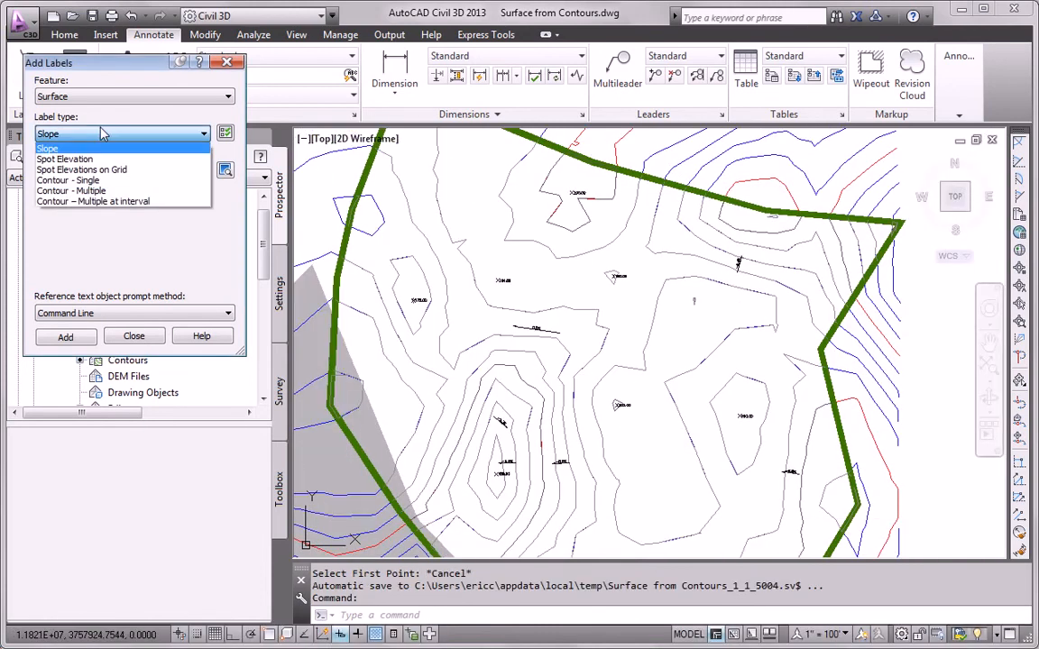
{"action": "left_click", "coordinate": [100, 191]}
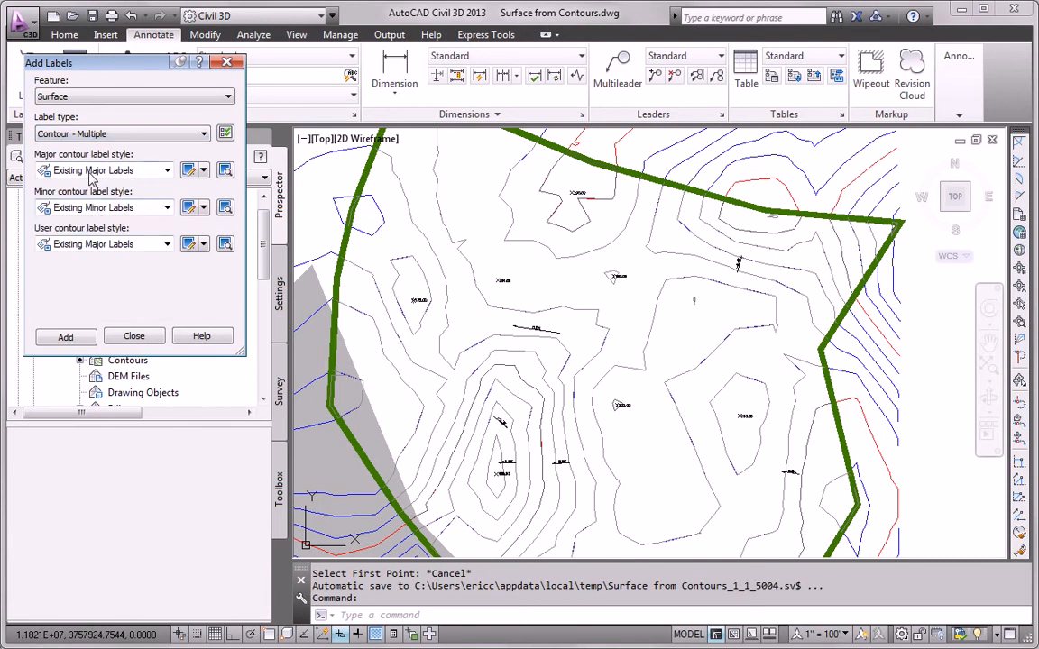
{"action": "left_click", "coordinate": [66, 338]}
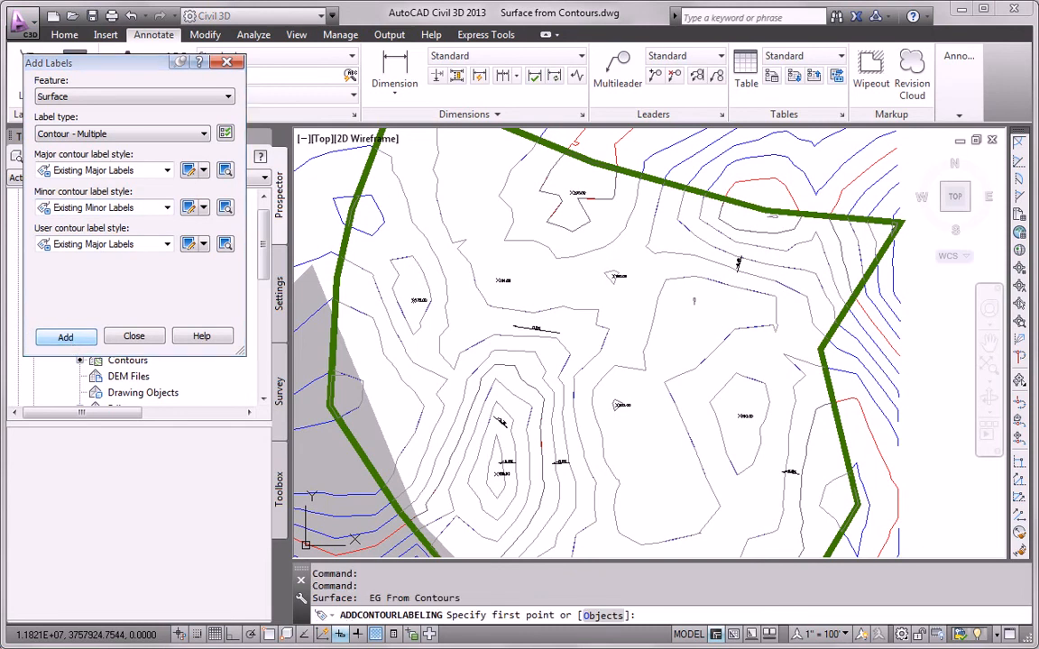
{"action": "left_click", "coordinate": [508, 448]}
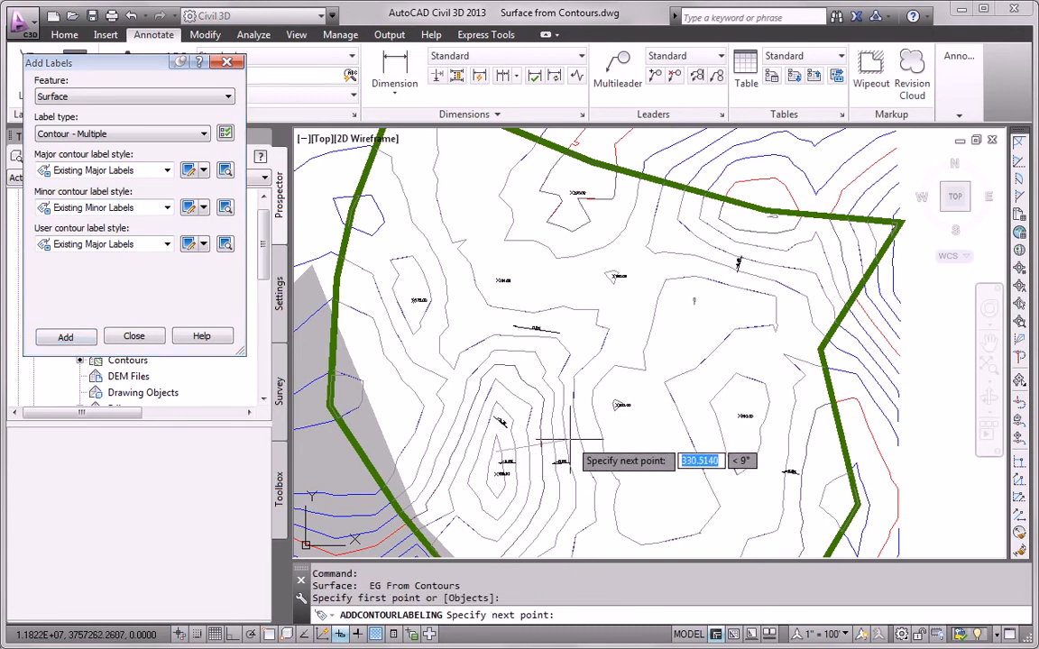
{"action": "left_click", "coordinate": [581, 445]}
{"action": "key", "text": "Escape"}
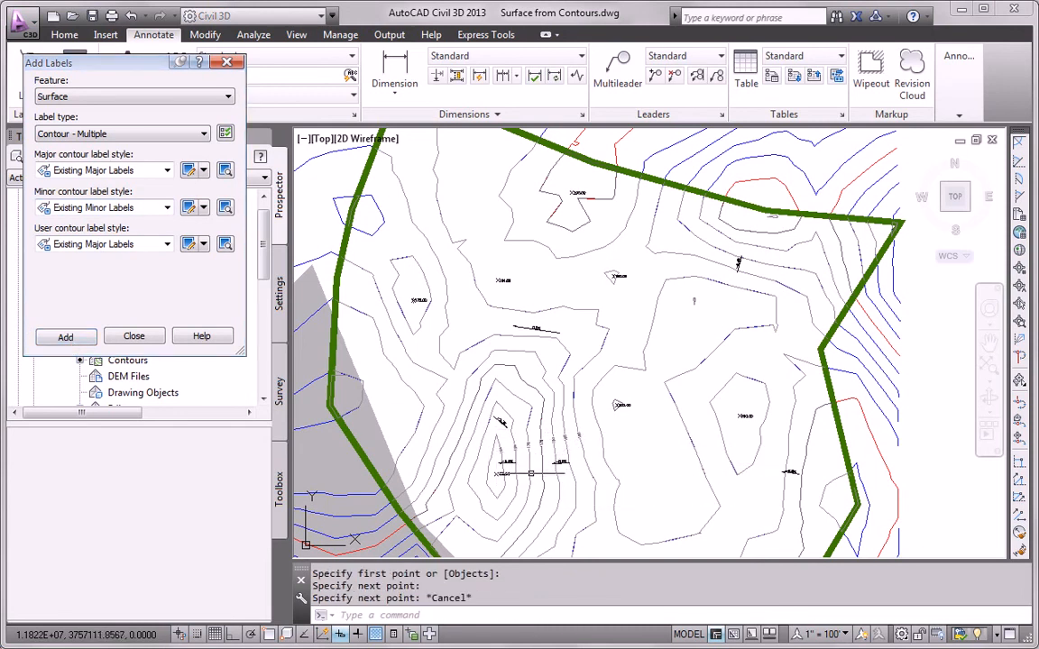
{"action": "scroll", "coordinate": [505, 465], "scroll_direction": "up", "scroll_amount": 8}
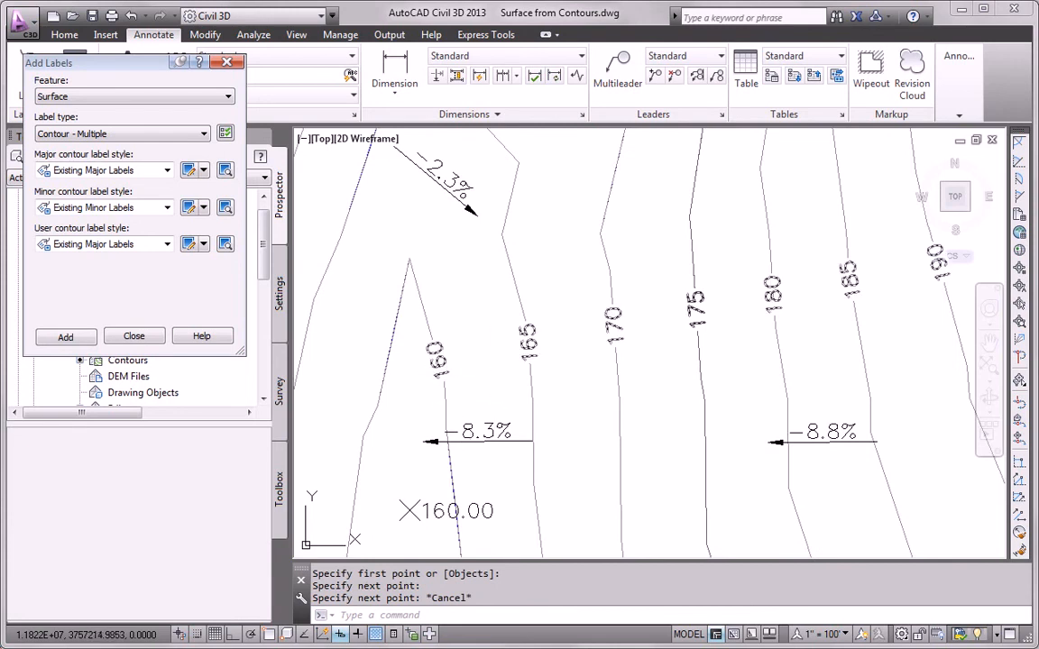
{"action": "scroll", "coordinate": [728, 320], "scroll_direction": "down", "scroll_amount": 4}
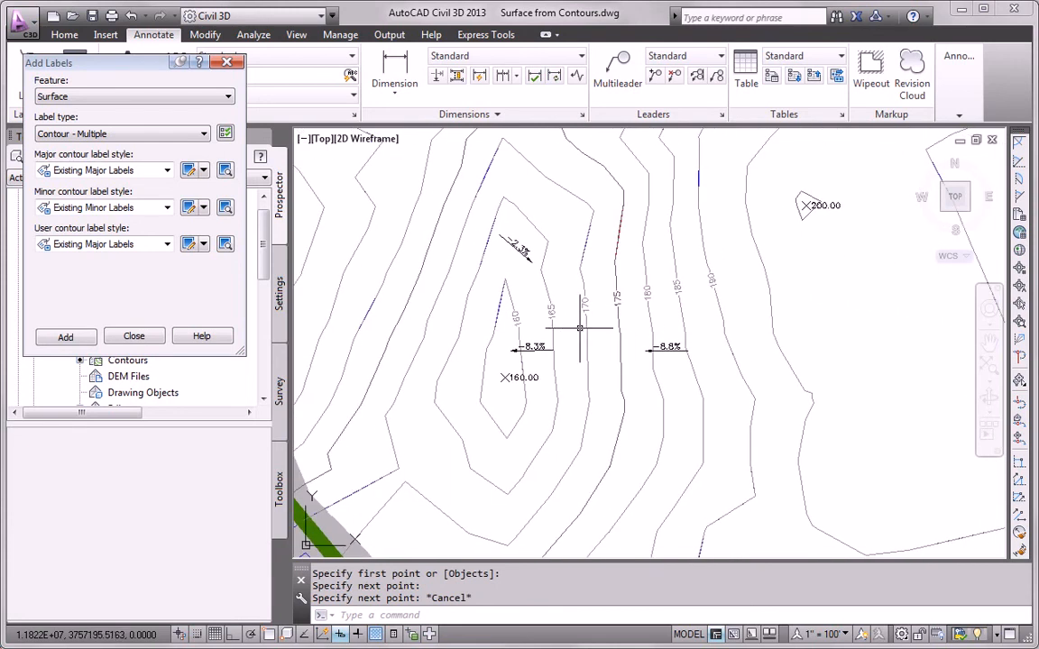
- Copy the contour label line with COPY to another spot on the surface
{"action": "left_click", "coordinate": [524, 315]}
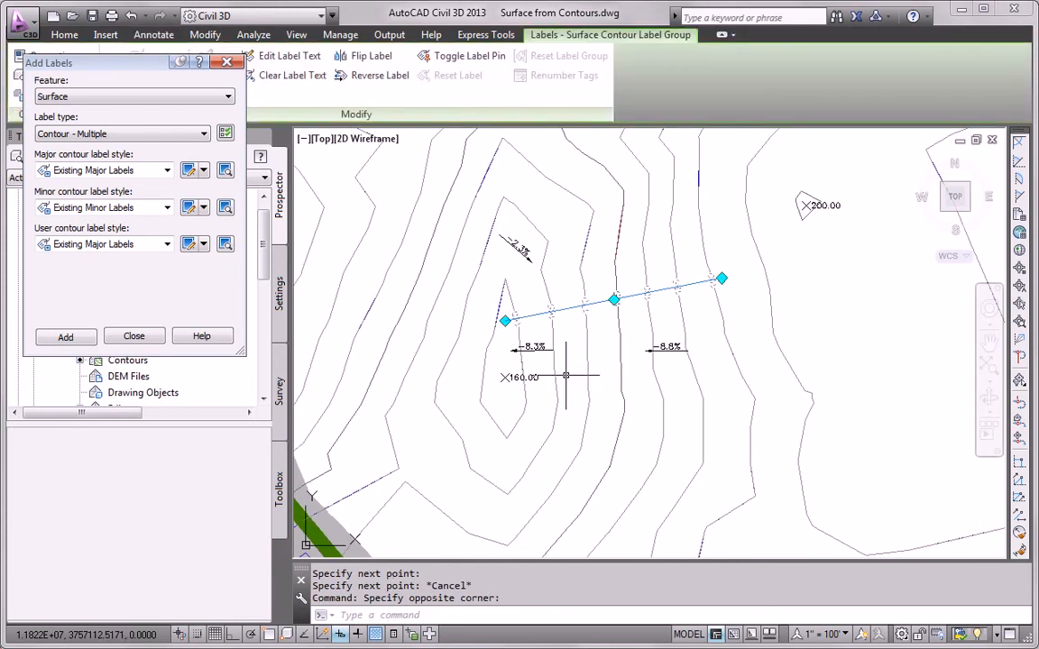
{"action": "type", "text": "o"}
{"action": "key", "text": "Return"}
{"action": "scroll", "coordinate": [572, 361], "scroll_direction": "down", "scroll_amount": 3}
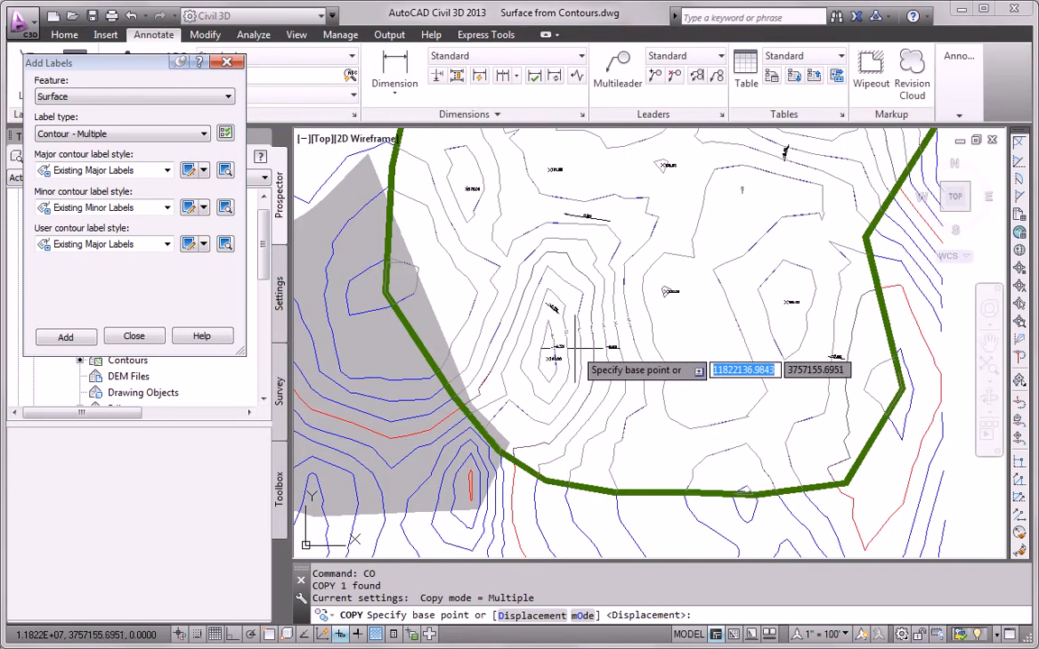
{"action": "left_click", "coordinate": [575, 344]}
{"action": "scroll", "coordinate": [606, 276], "scroll_direction": "up", "scroll_amount": 3}
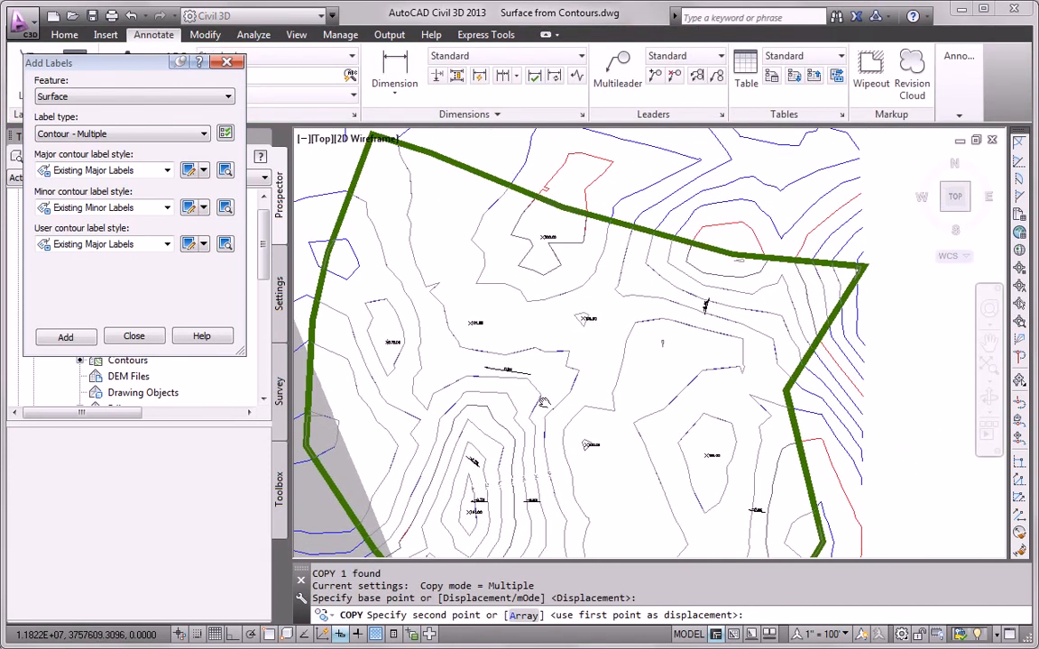
{"action": "left_click", "coordinate": [664, 289]}
{"action": "key", "text": "Escape"}
- Select the copied label line and start reshaping its end, then cancel
{"action": "scroll", "coordinate": [659, 284], "scroll_direction": "up", "scroll_amount": 2}
{"action": "scroll", "coordinate": [659, 284], "scroll_direction": "up", "scroll_amount": 2}
{"action": "left_click", "coordinate": [668, 267]}
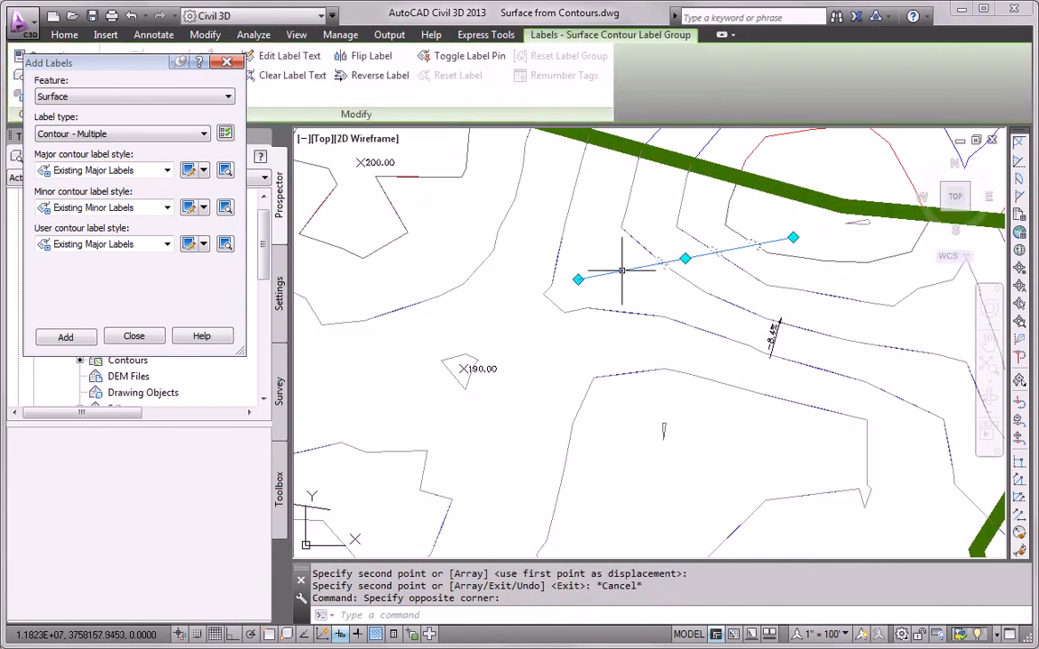
{"action": "left_click", "coordinate": [578, 280]}
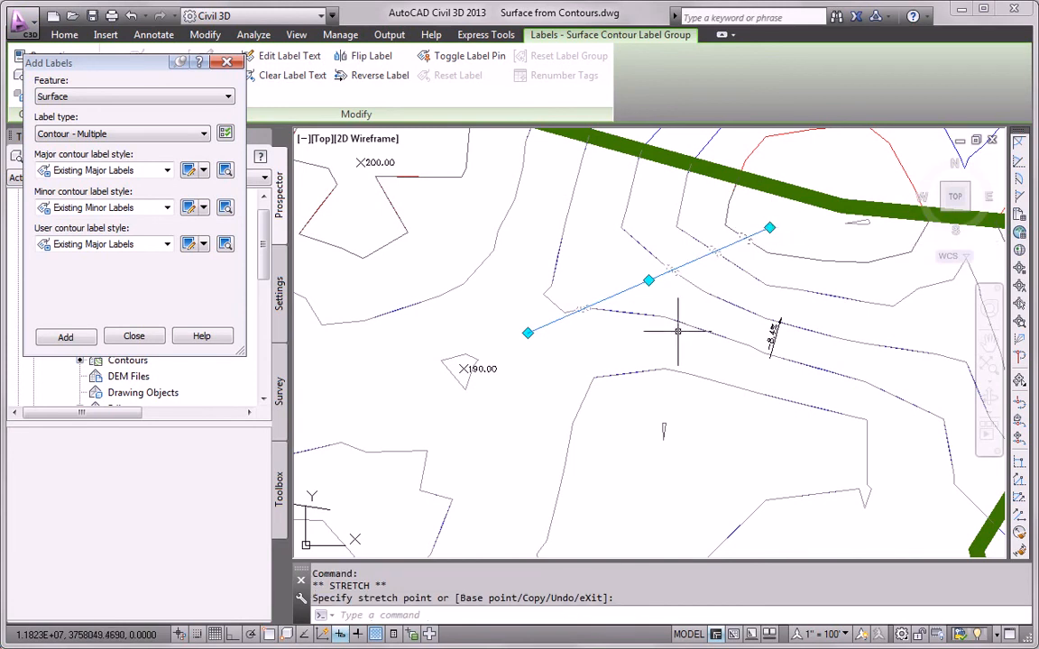
{"action": "key", "text": "Escape"}
- Draw another contour label line across the next area of the surface
{"action": "left_click", "coordinate": [77, 339]}
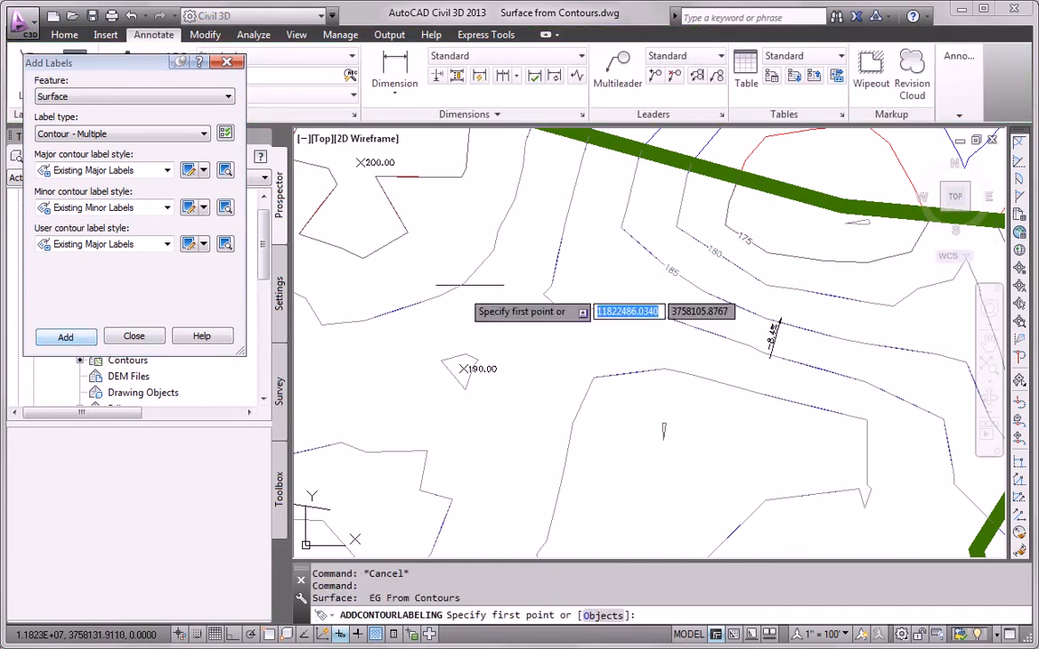
{"action": "scroll", "coordinate": [488, 271], "scroll_direction": "down", "scroll_amount": 2}
{"action": "middle_click_drag", "start_coordinate": [603, 394], "coordinate": [561, 242]}
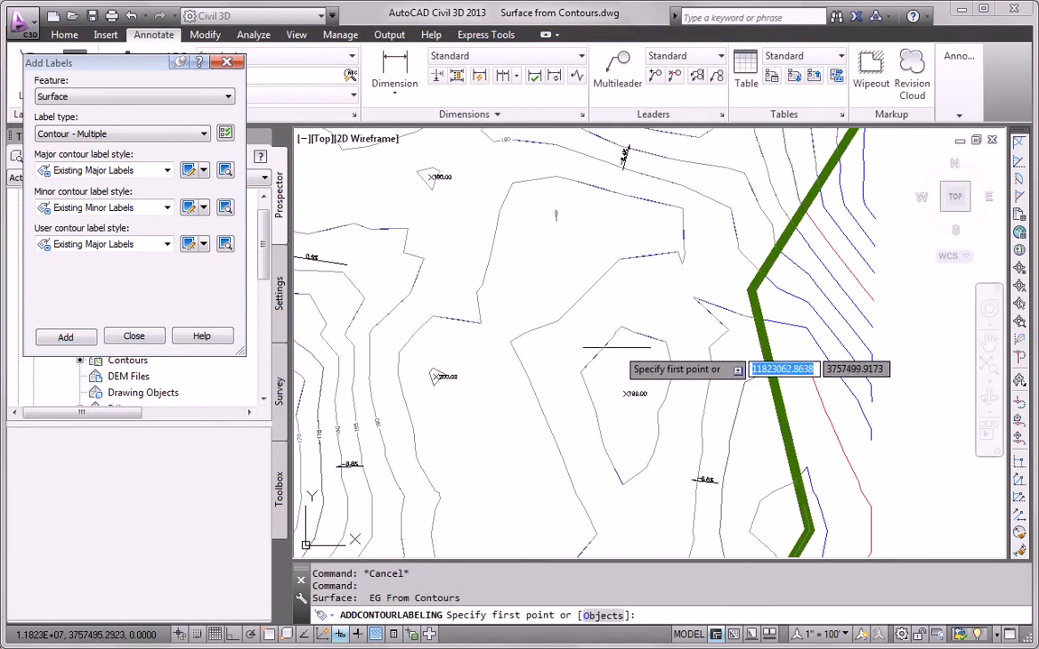
{"action": "left_click", "coordinate": [466, 236]}
{"action": "left_click", "coordinate": [616, 348]}
{"action": "key", "text": "Escape"}
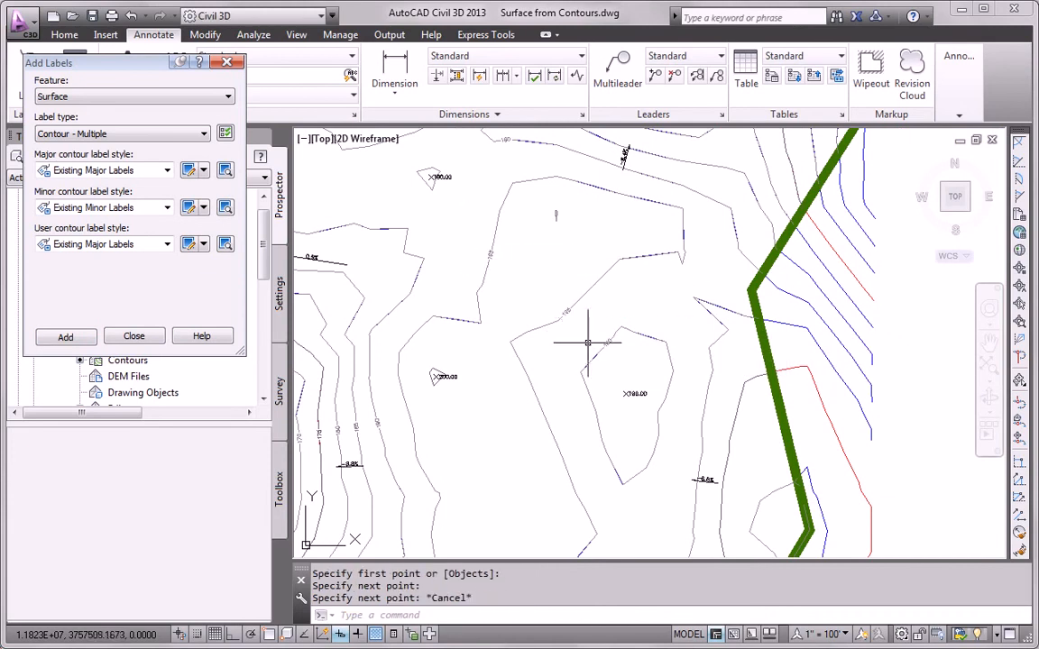
{"action": "scroll", "coordinate": [610, 387], "scroll_direction": "down", "scroll_amount": 1}
{"action": "middle_click_drag", "start_coordinate": [548, 354], "coordinate": [617, 401]}
- Extend the new label line's end uphill so it also labels the 195 and 200 contours
{"action": "left_click", "coordinate": [588, 338]}
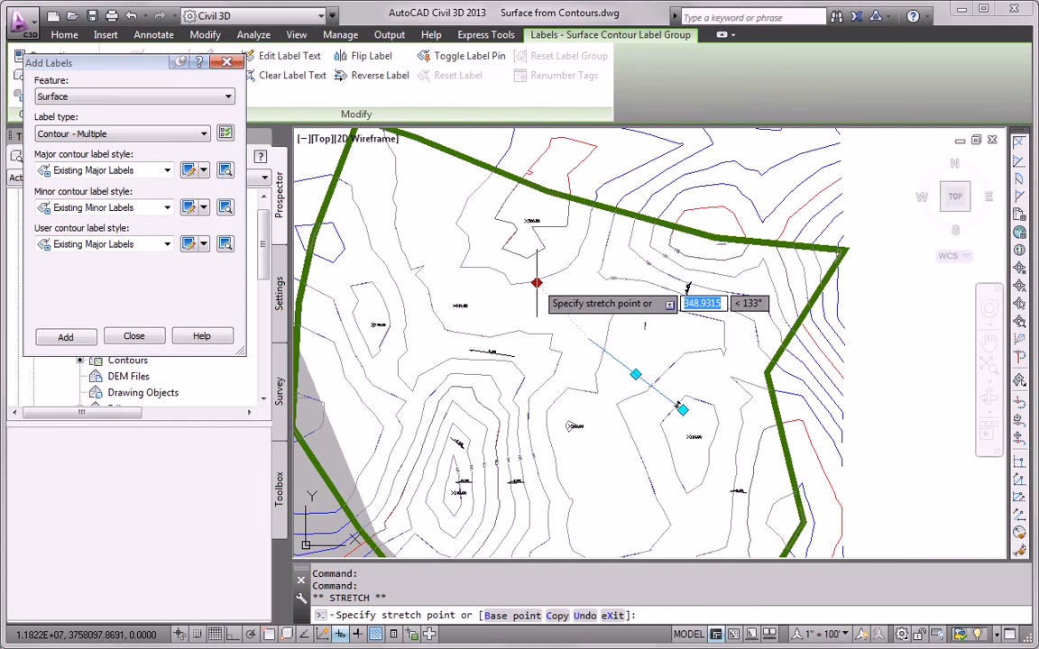
{"action": "left_click", "coordinate": [509, 202]}
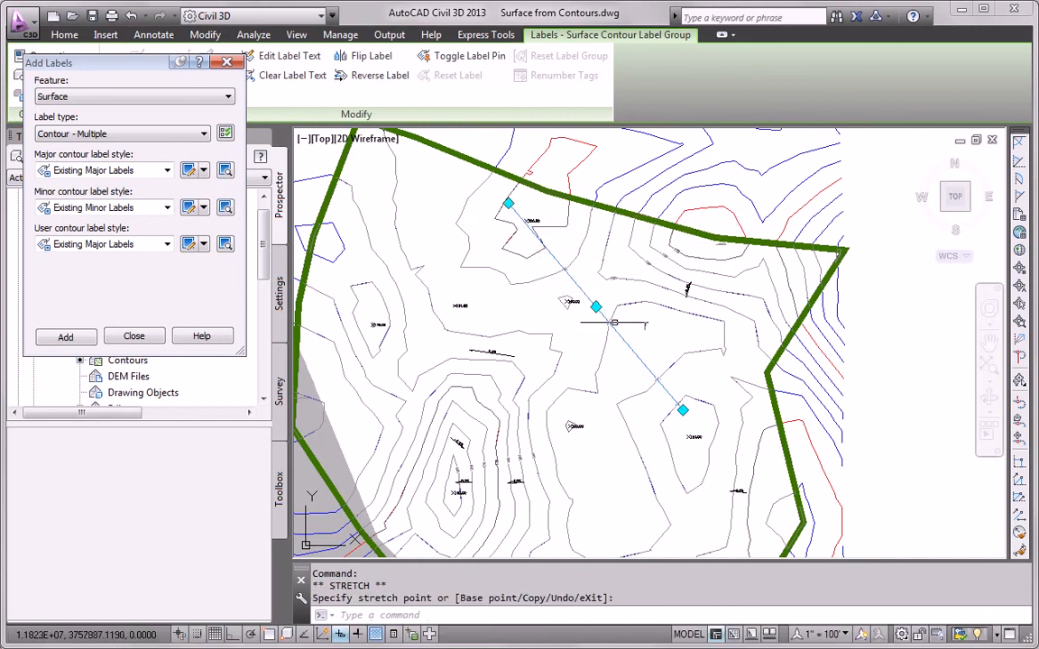
{"action": "key", "text": "Escape"}
{"action": "scroll", "coordinate": [505, 238], "scroll_direction": "up", "scroll_amount": 5}
{"action": "mouse_move", "coordinate": [447, 261]}
{"action": "middle_mouse_down"}
{"action": "mouse_move", "coordinate": [406, 344]}
{"action": "mouse_move", "coordinate": [476, 249]}
{"action": "middle_mouse_up"}
{"action": "scroll", "coordinate": [477, 248], "scroll_direction": "down", "scroll_amount": 4}
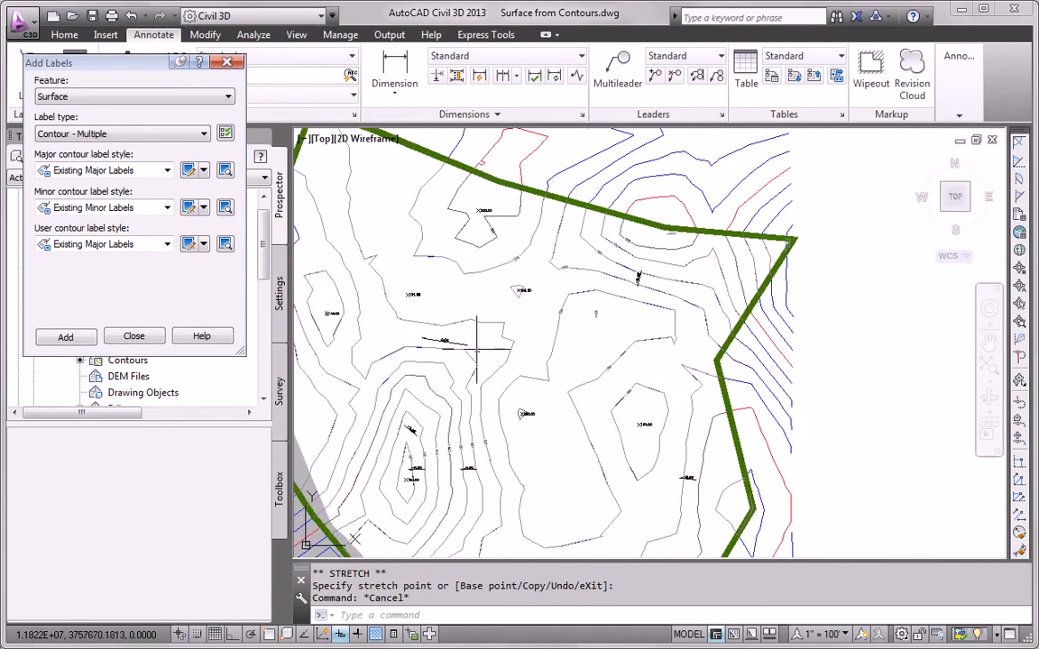
{"action": "middle_click_drag", "start_coordinate": [485, 358], "coordinate": [569, 334]}
{"action": "scroll", "coordinate": [572, 330], "scroll_direction": "down", "scroll_amount": 2}
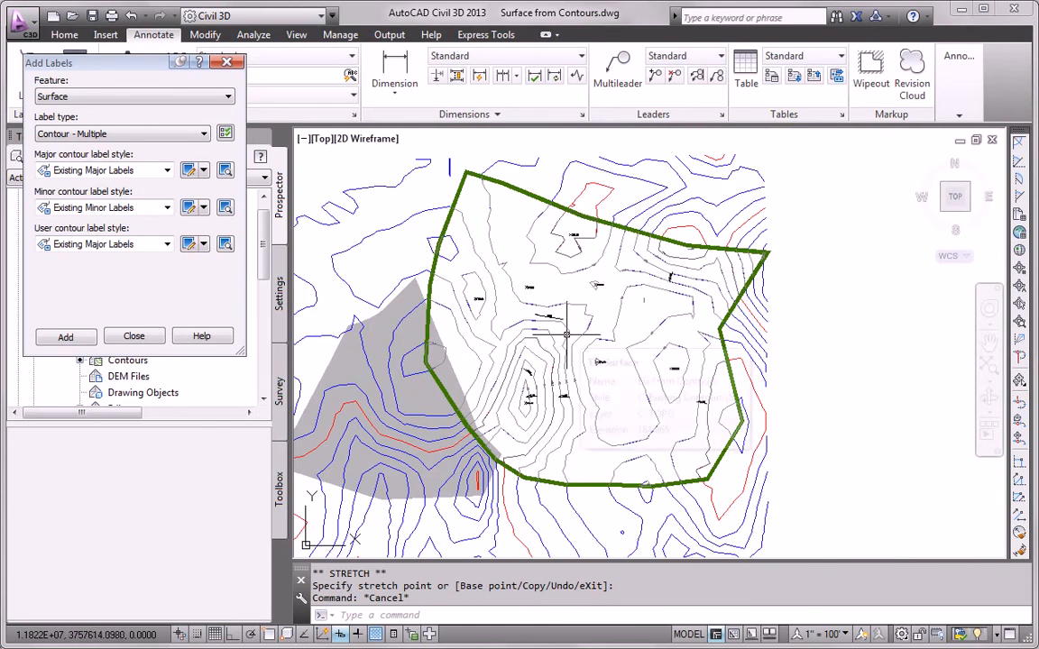